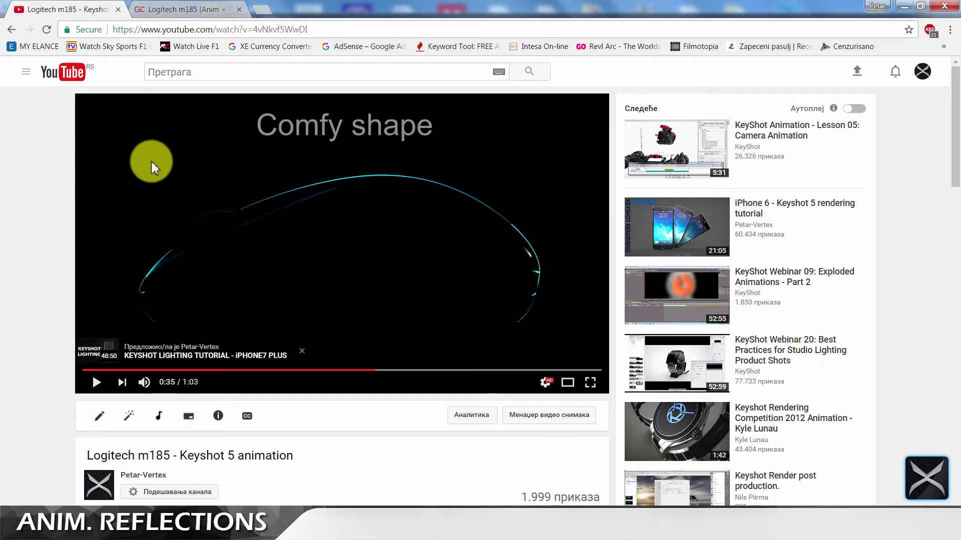
Play the Logitech m185 animation on YouTube and pause it at 0:37
click(151, 161)
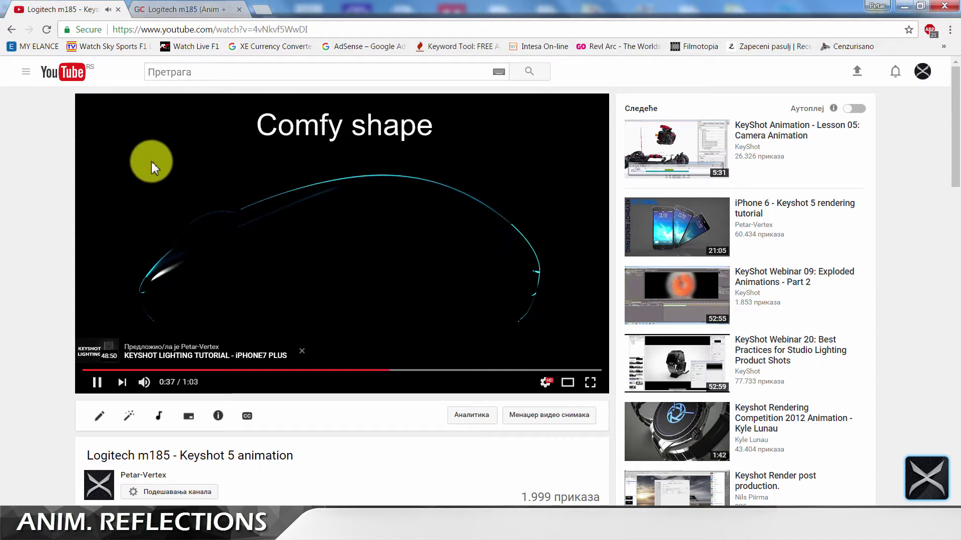
click(151, 160)
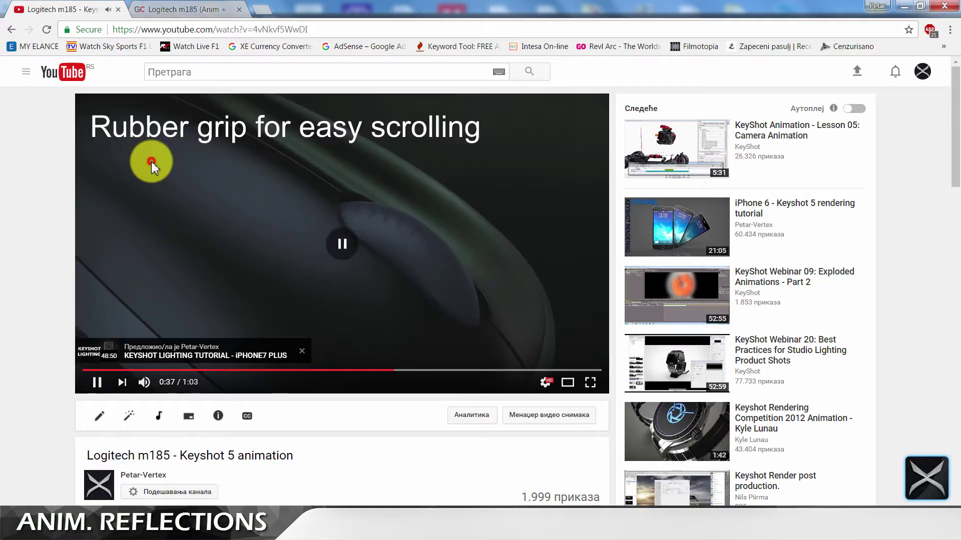
Switch to the GrabCAD tab, close YouTube, and step forward through the m185 gallery images
click(152, 14)
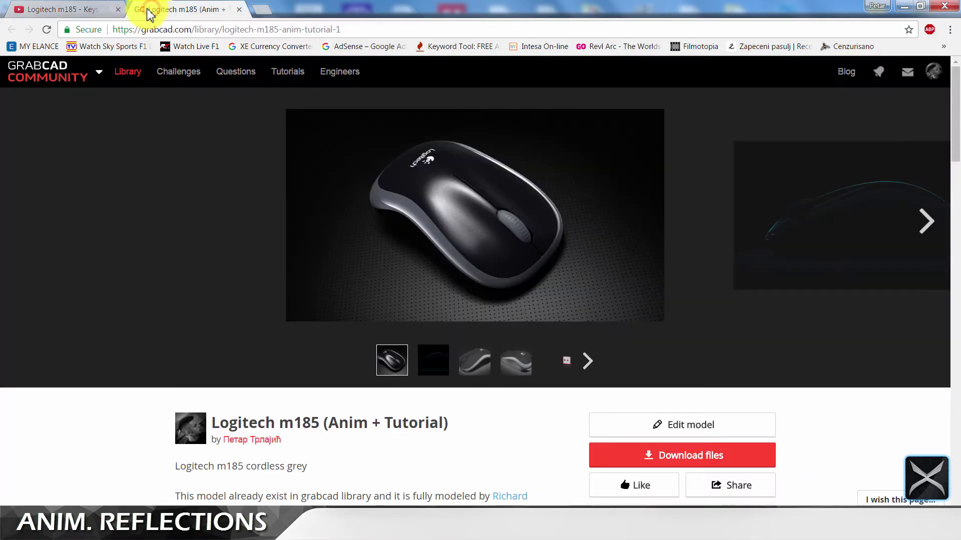
click(115, 10)
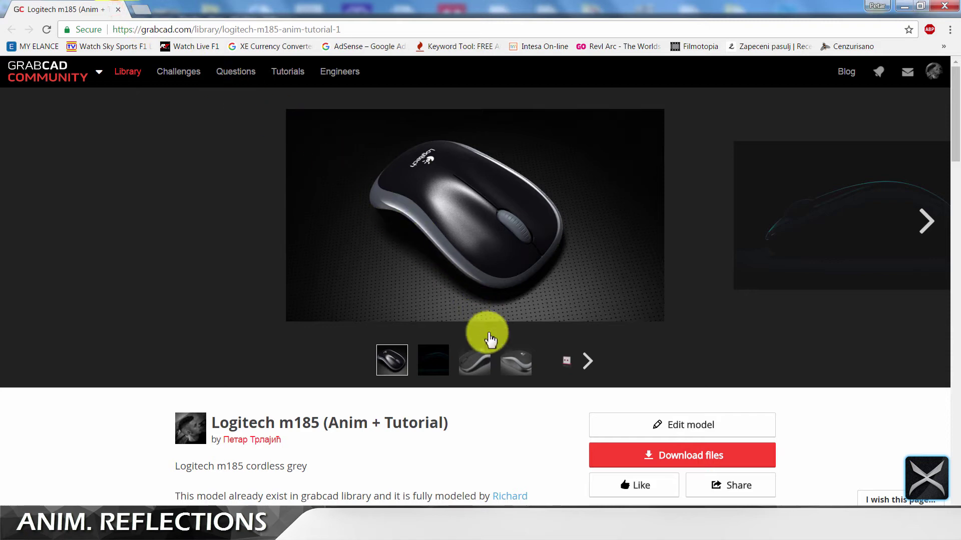
click(475, 368)
click(520, 368)
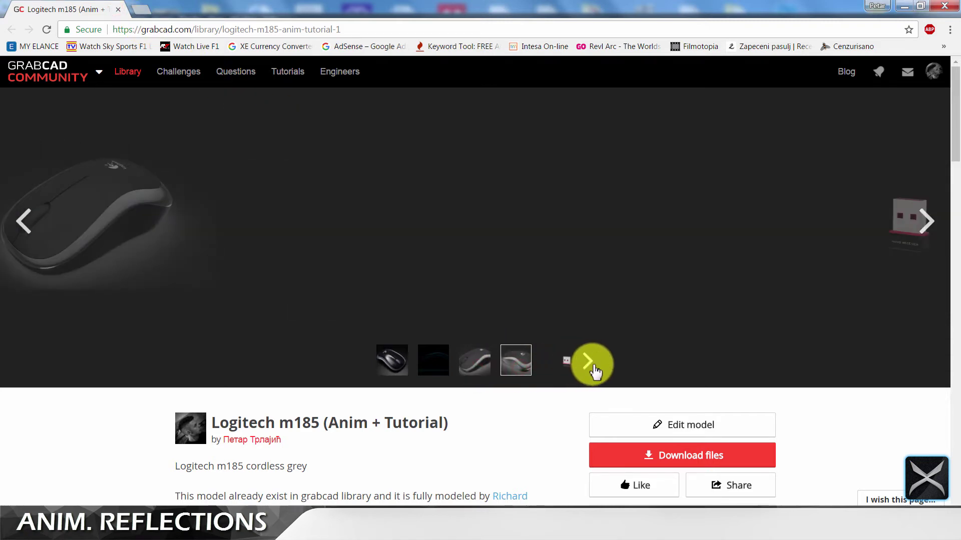
click(587, 362)
click(589, 363)
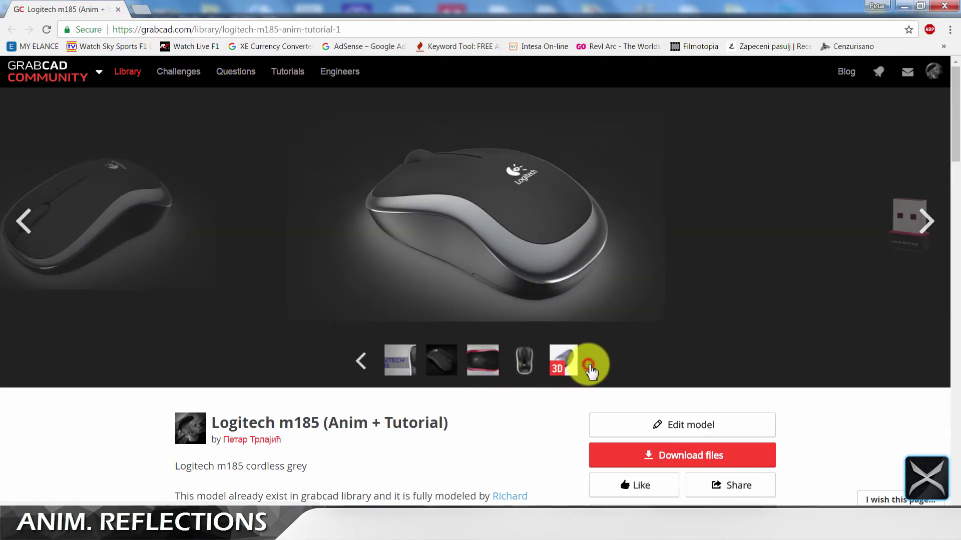
Close Chrome and open the Ground plane's Paint Metallic Black material in the Material tab
click(944, 7)
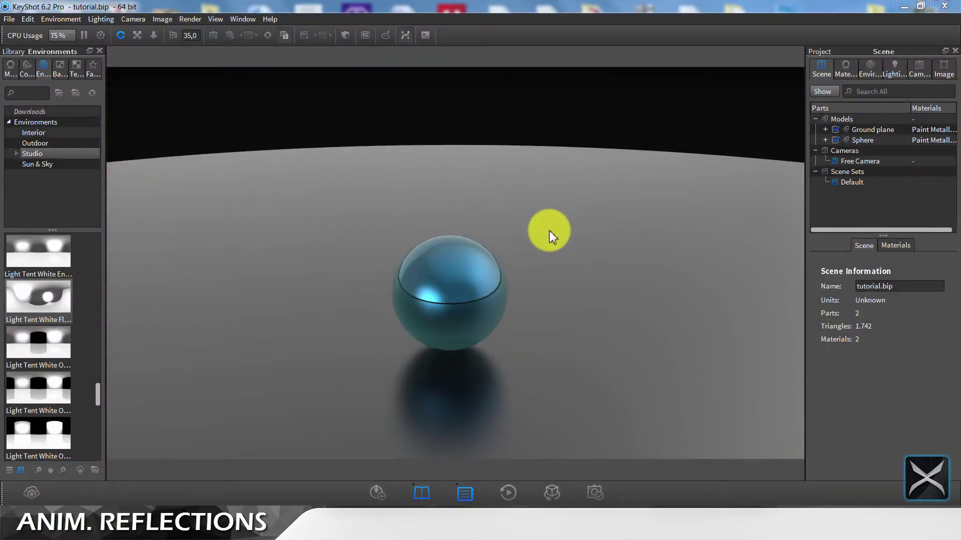
click(515, 136)
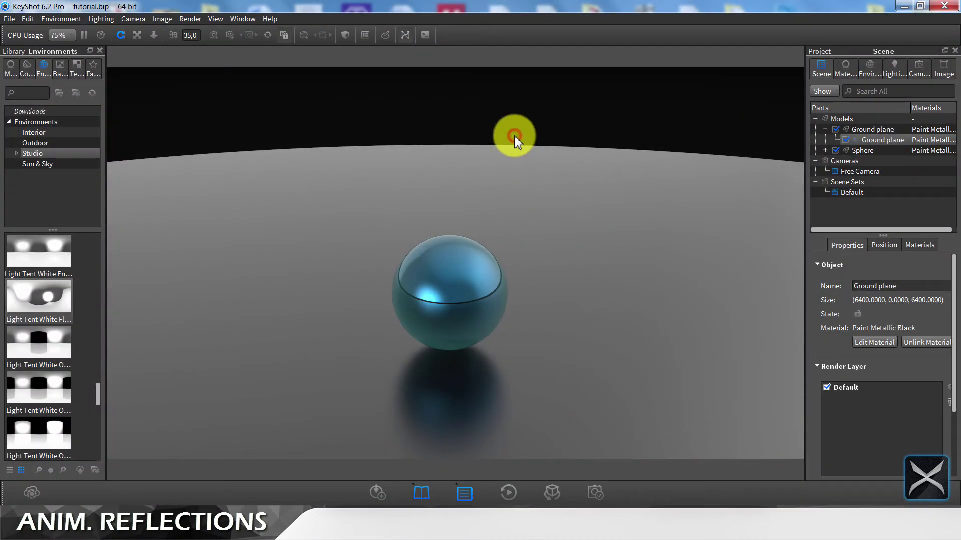
double_click(716, 102)
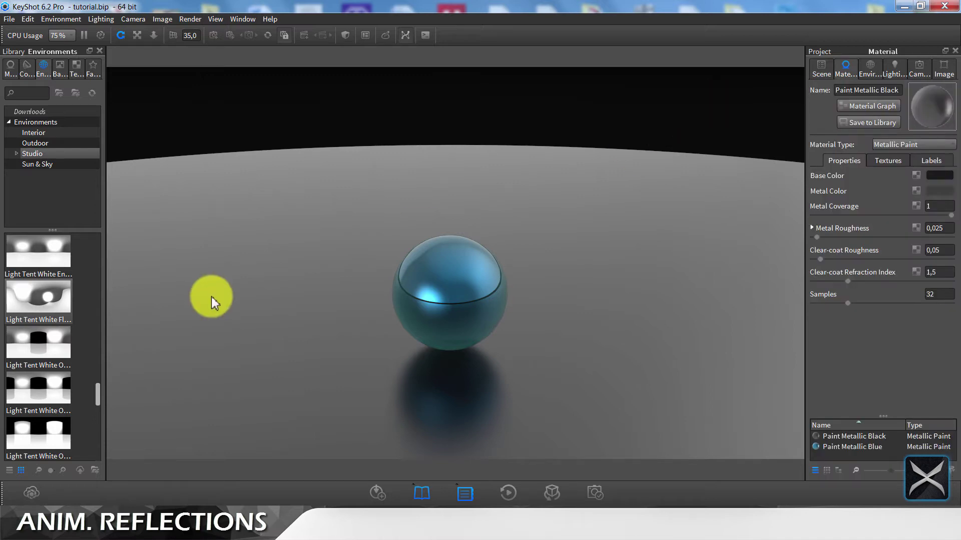
scroll(437, 323, up, 5)
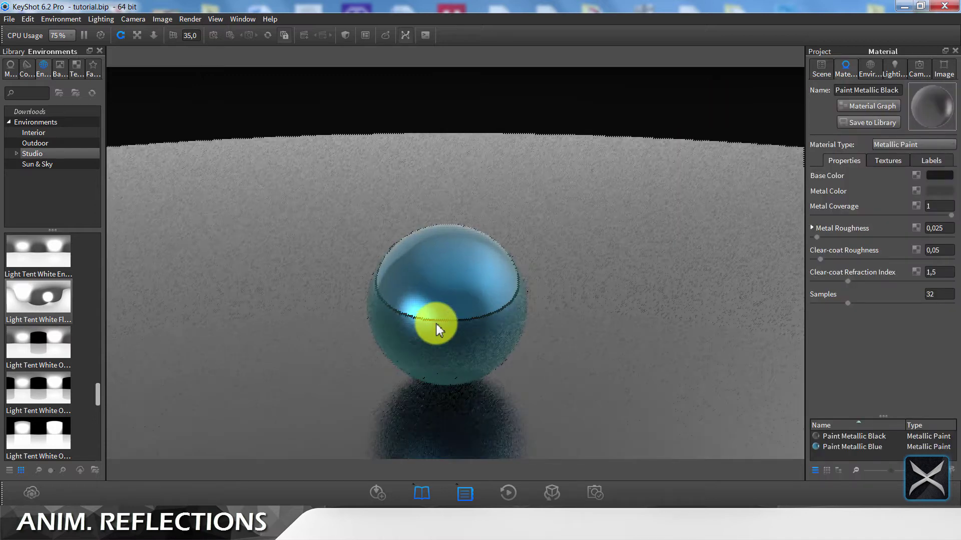
scroll(437, 323, down, 3)
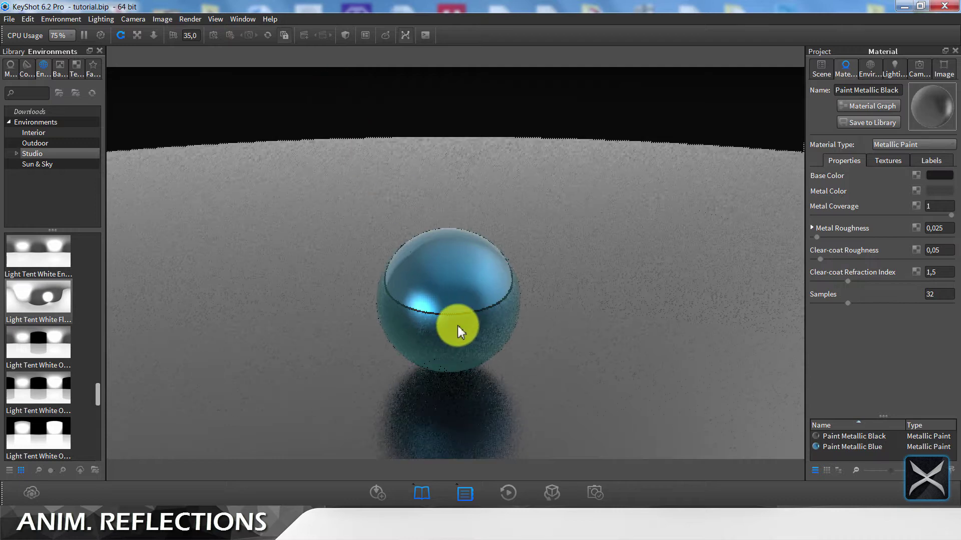
scroll(460, 335, up, 2)
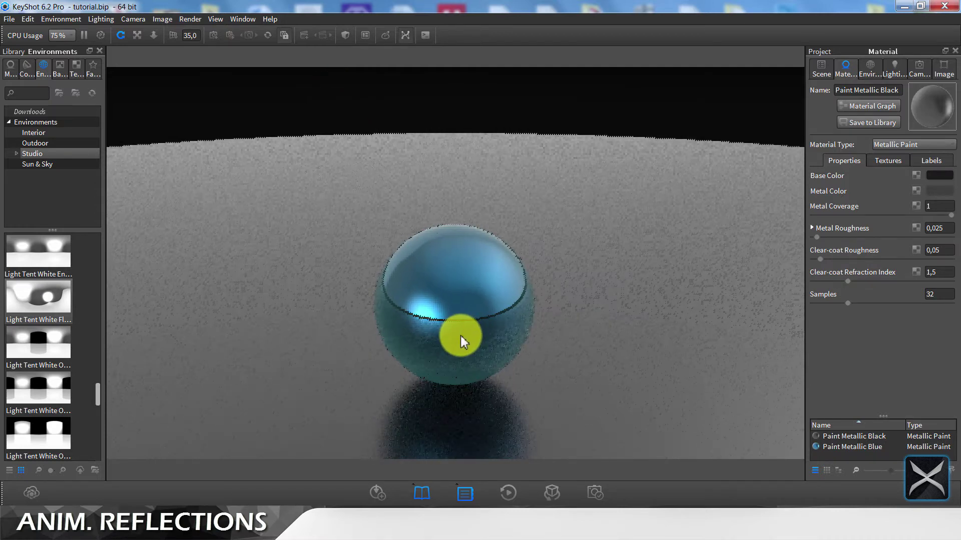
scroll(460, 335, up, 1)
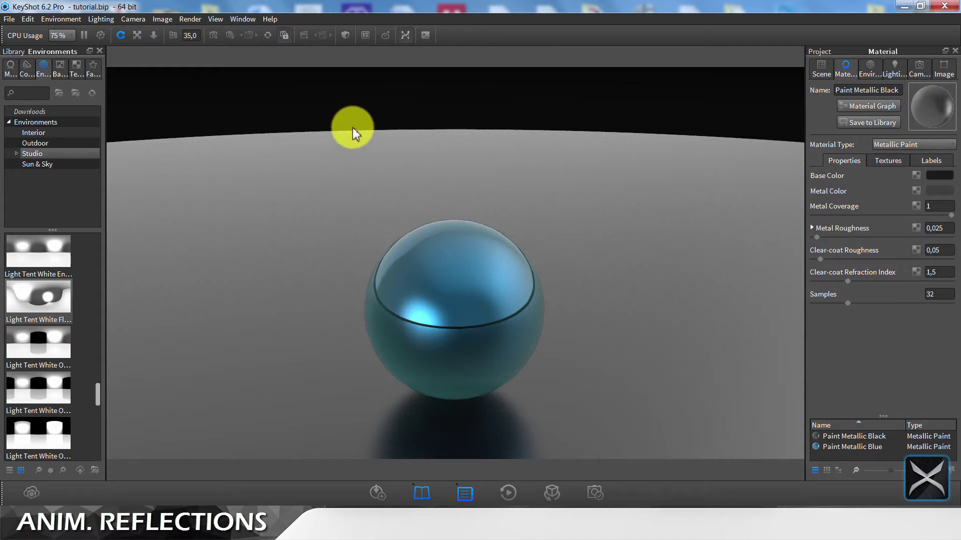
Add a primitive sphere through Edit > Add Geometry > Sphere
click(30, 19)
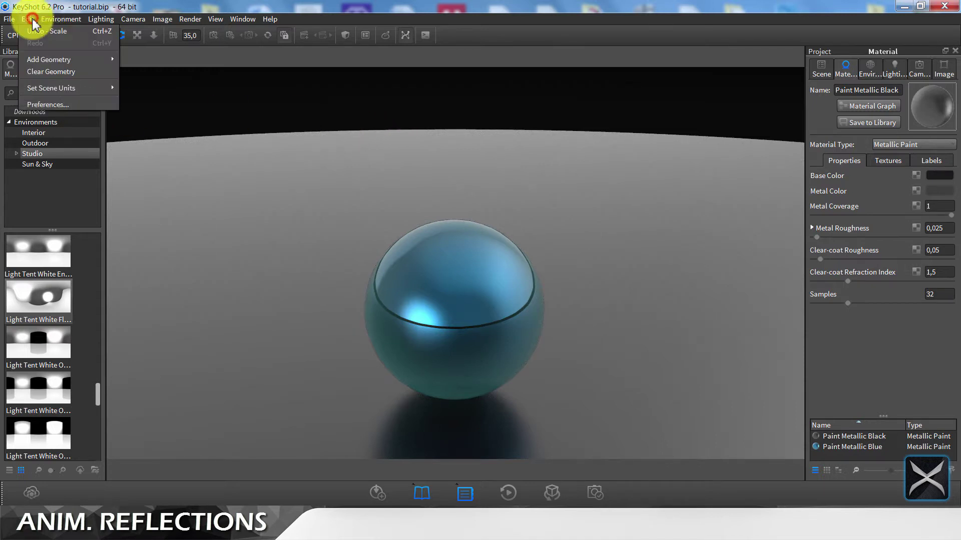
mouse_move(55, 60)
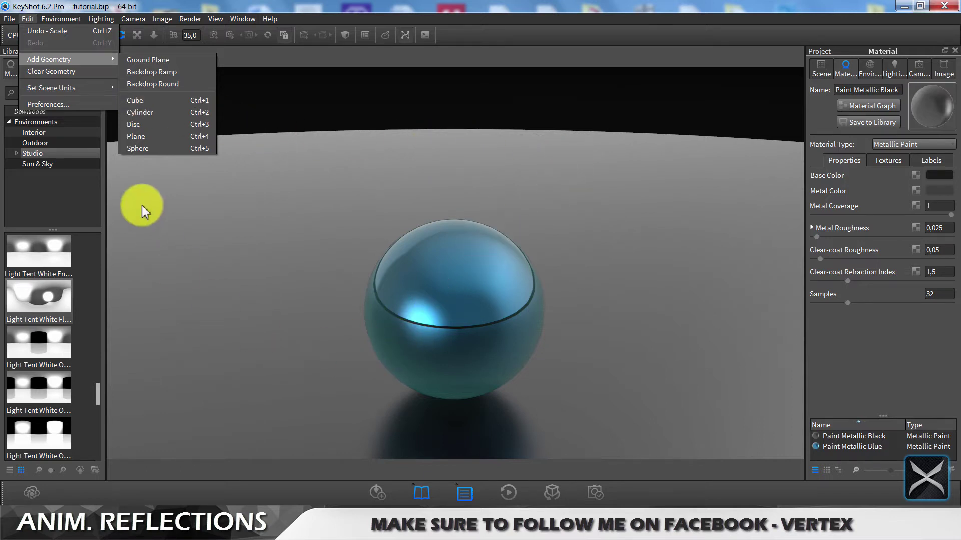
click(138, 149)
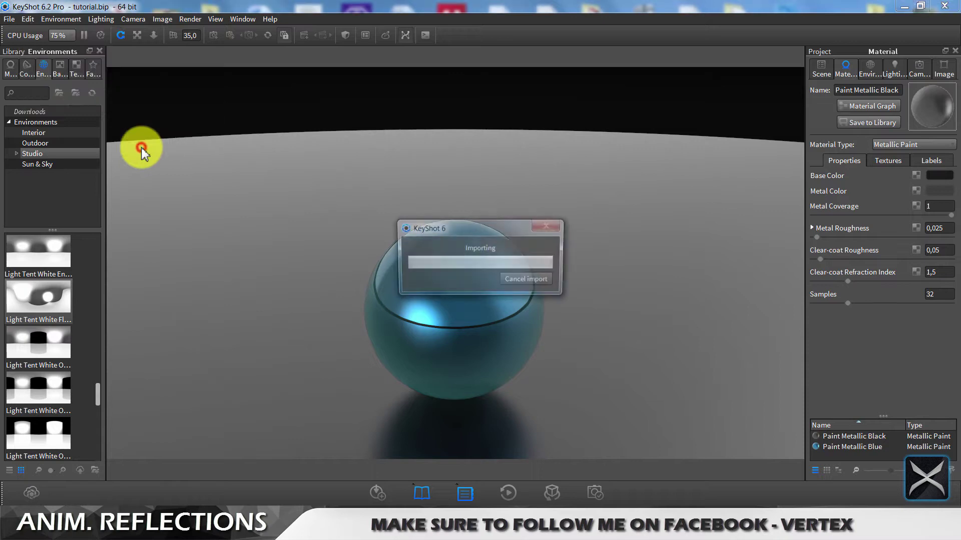
Raise Sphere #1 high above the blue sphere to Y 3,649 with the Move Tool
click(823, 69)
click(865, 162)
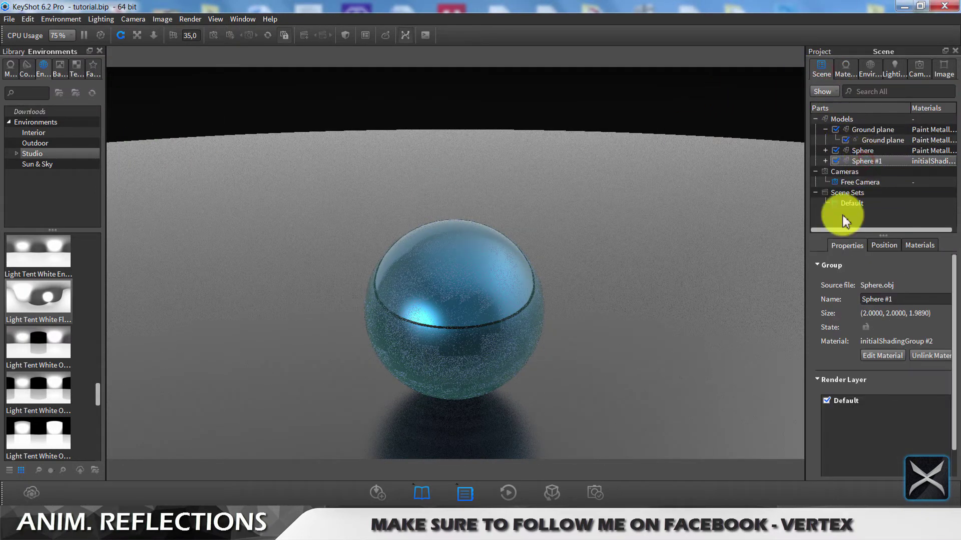
click(897, 245)
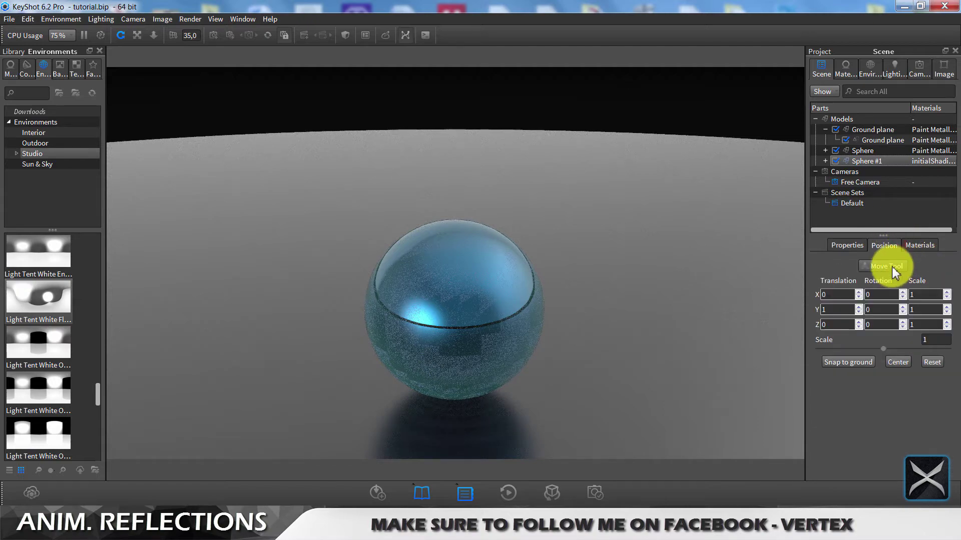
click(885, 266)
scroll(483, 335, down, 2)
drag(454, 221, 452, 77)
click(568, 449)
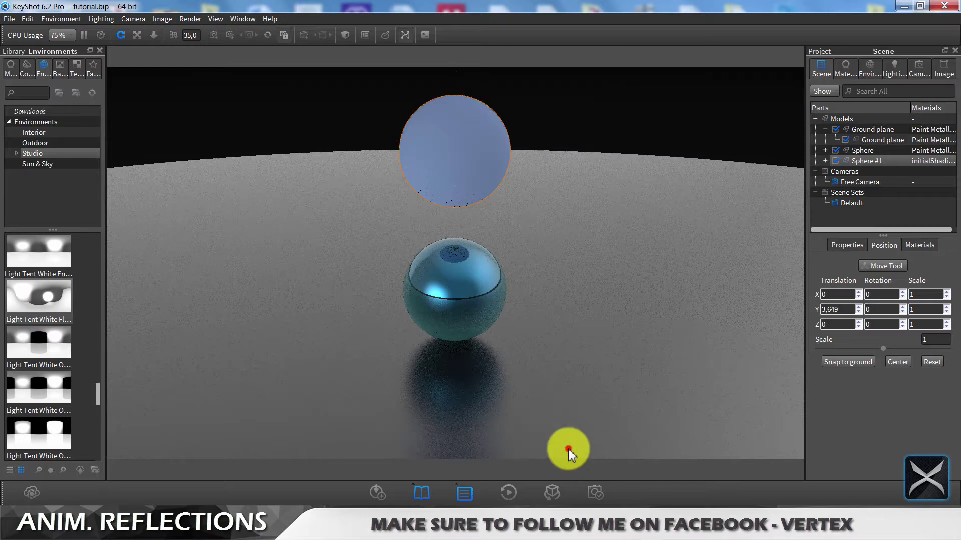
Scale Sphere #1 down to 0,5 and then to 0,25
click(926, 340)
text(0,5)
click(933, 330)
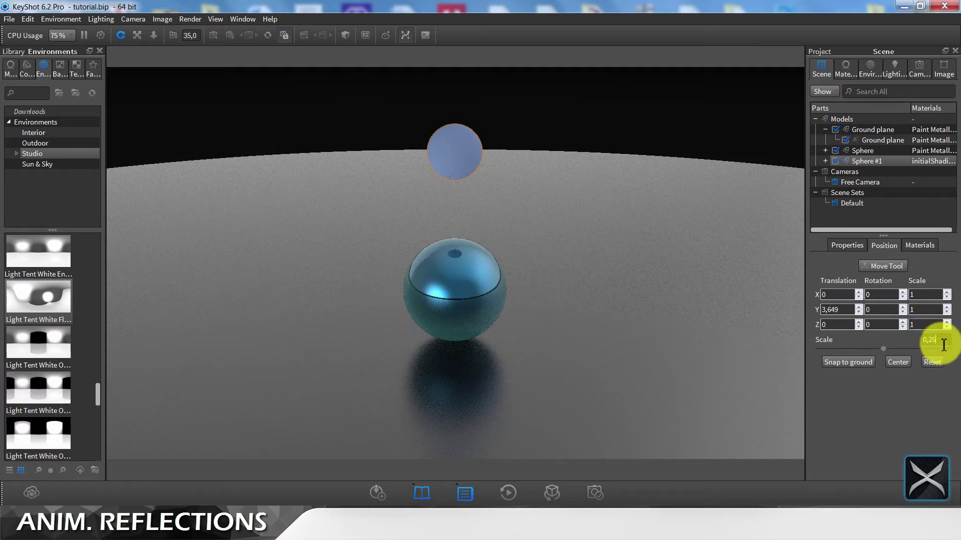
click(923, 325)
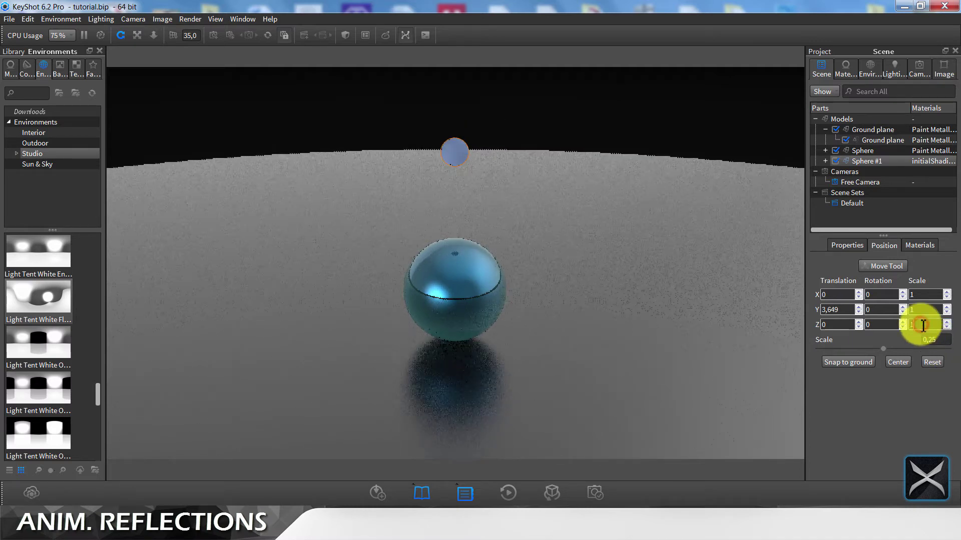
Drag an Emissive material from the Light library onto the small raised sphere
click(898, 212)
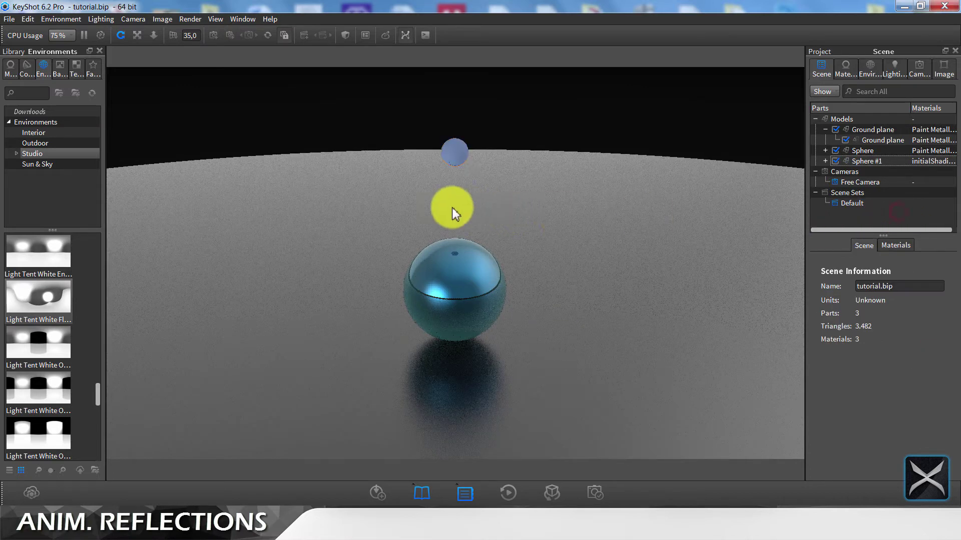
alt+right_drag(548, 113, 493, 242)
click(11, 68)
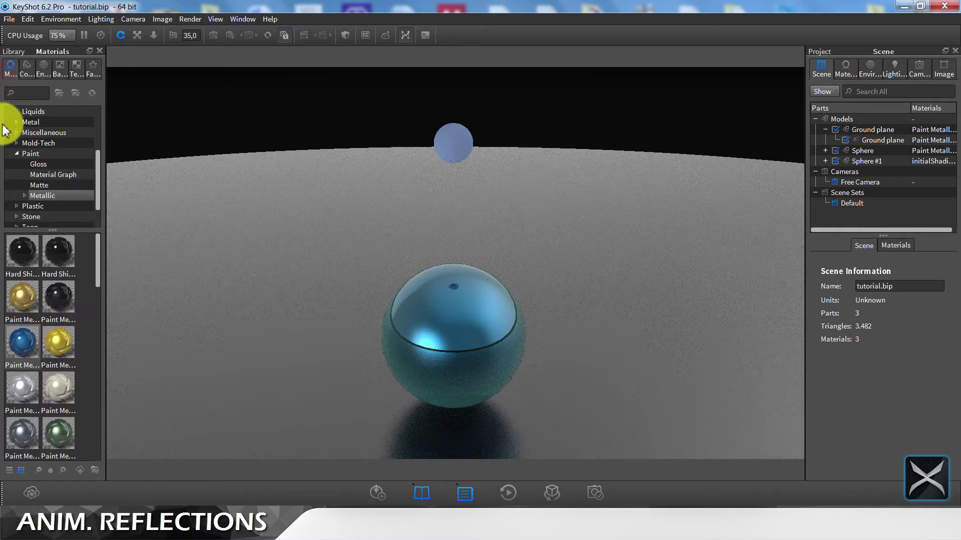
click(16, 153)
click(17, 122)
scroll(15, 124, up, 1)
click(16, 112)
click(40, 133)
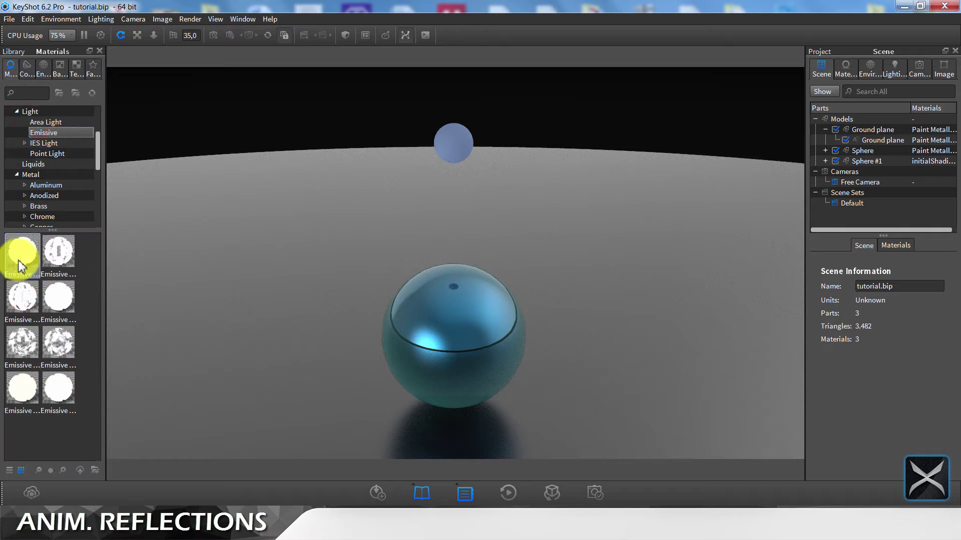
mouse_move(19, 261)
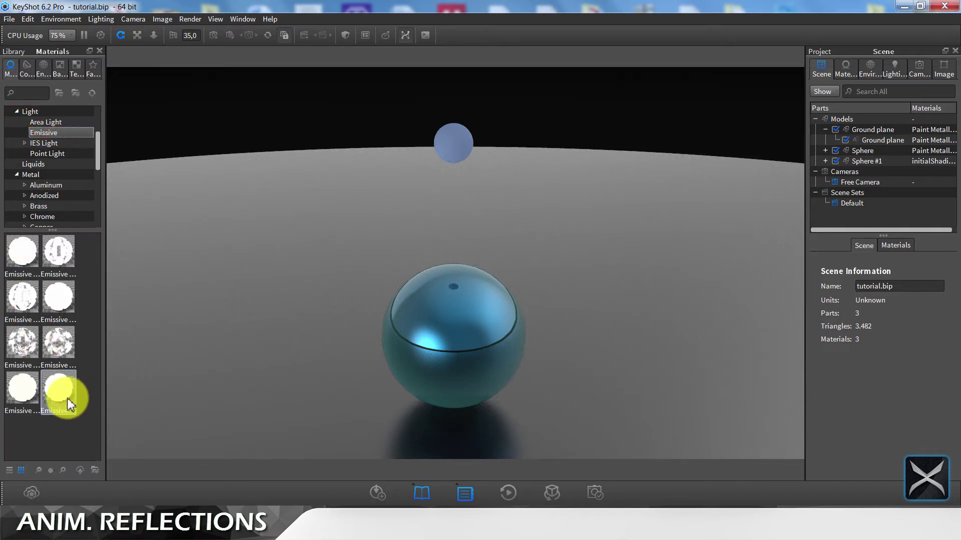
mouse_move(23, 397)
drag(23, 397, 467, 142)
Set the sphere's emissive Intensity to 50, then to 100
double_click(467, 141)
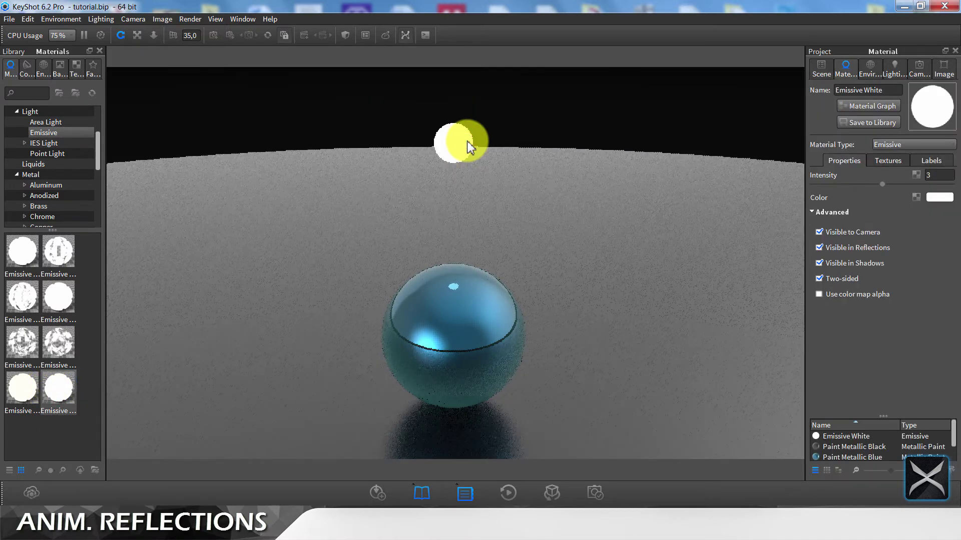
double_click(945, 178)
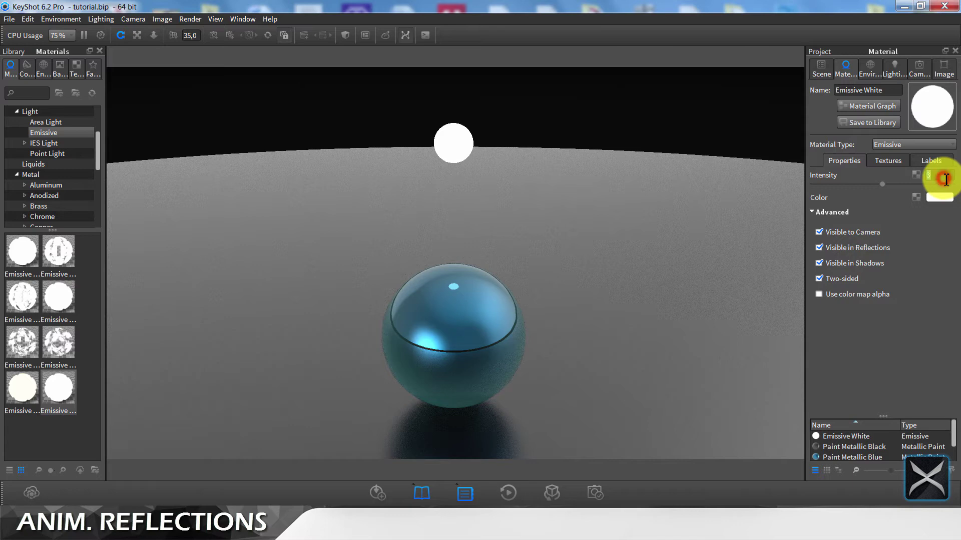
text(50)
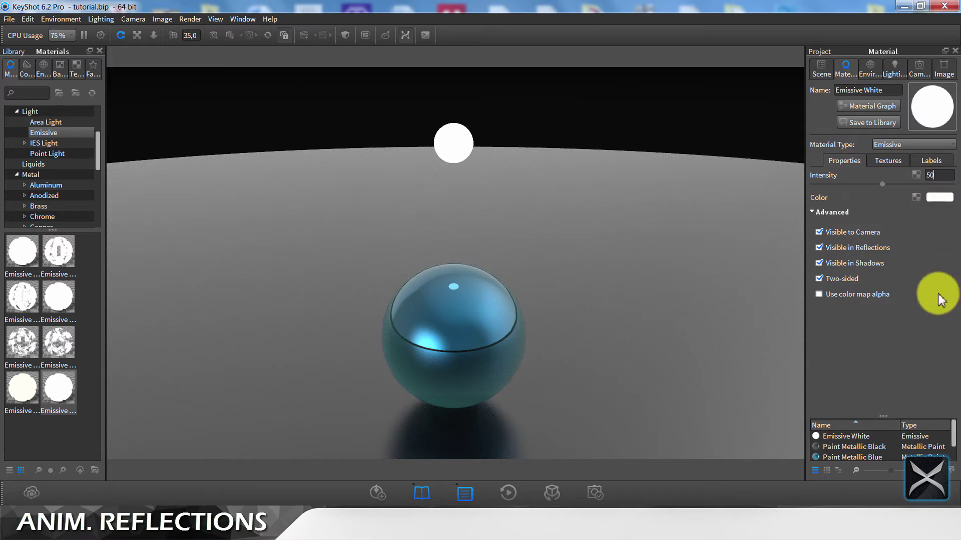
click(937, 294)
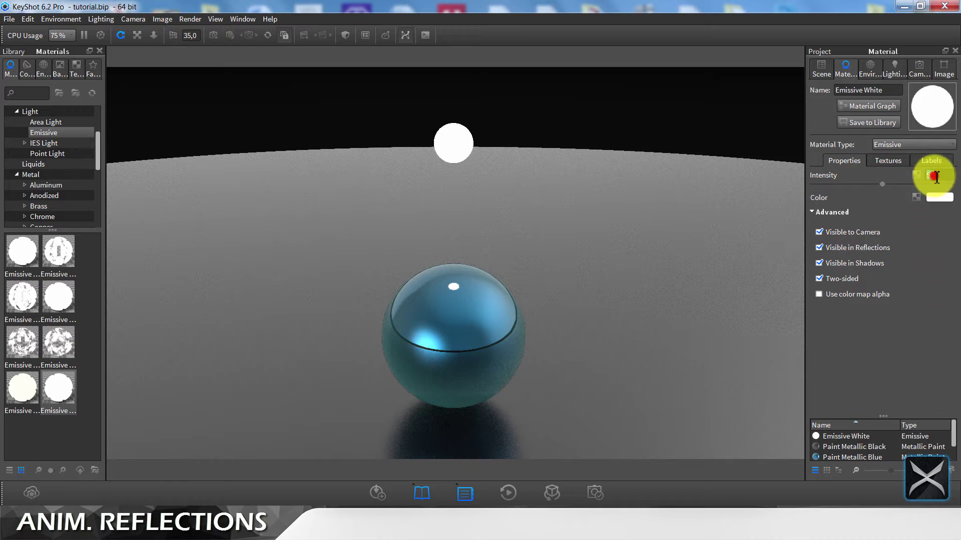
text(100)
click(909, 332)
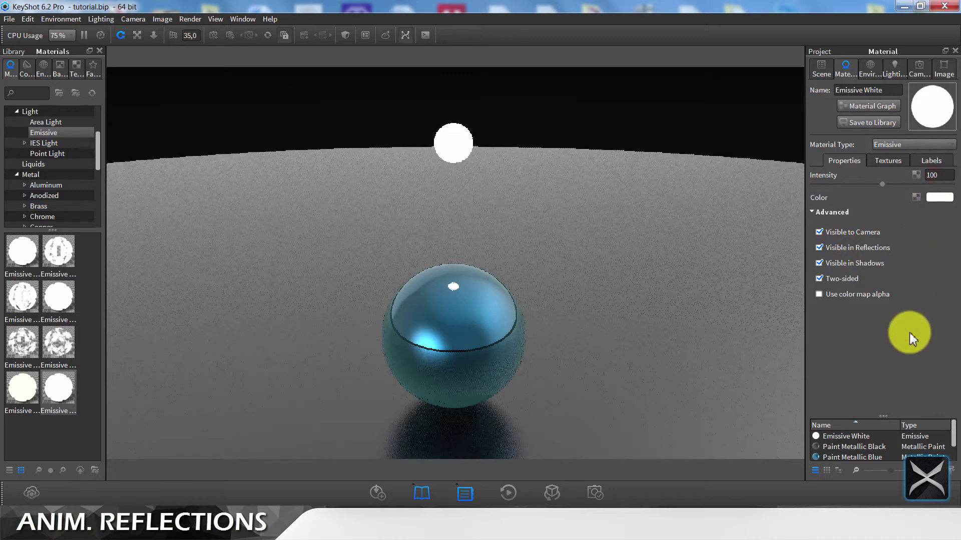
Drag the Environment Brightness slider down from 1 to 0,31
click(873, 71)
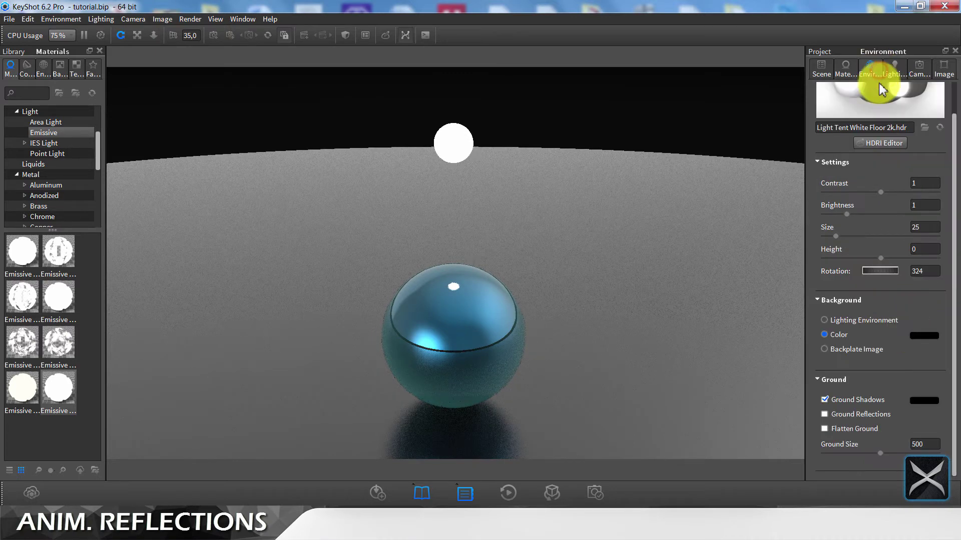
drag(850, 217, 834, 217)
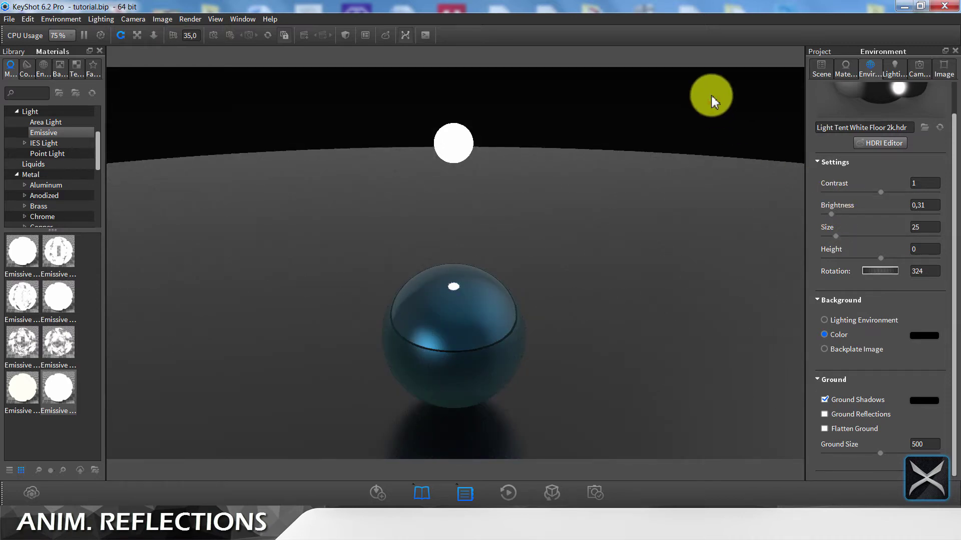
click(820, 68)
Set Sphere #1's uniform scale to 0,75 and shift the camera so both spheres sit lower
click(825, 161)
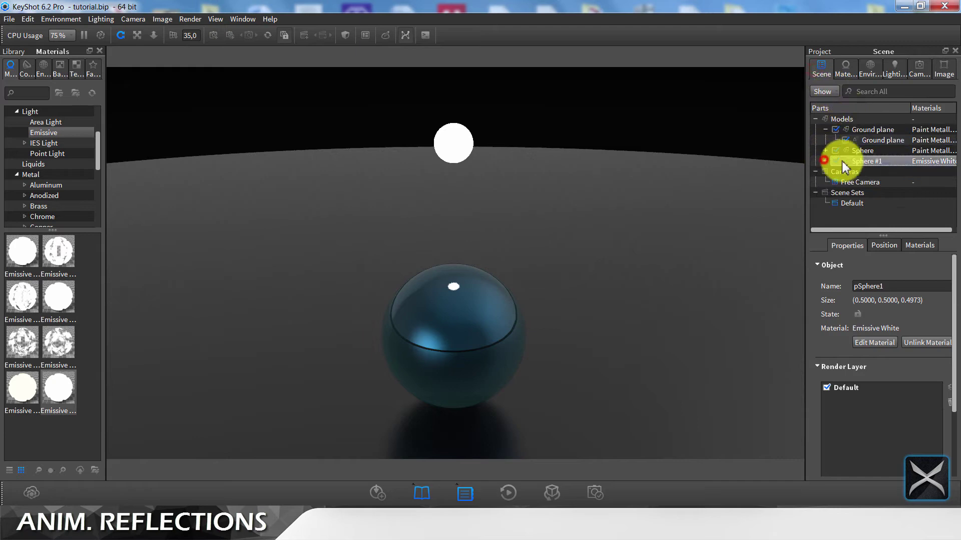
click(857, 160)
click(884, 244)
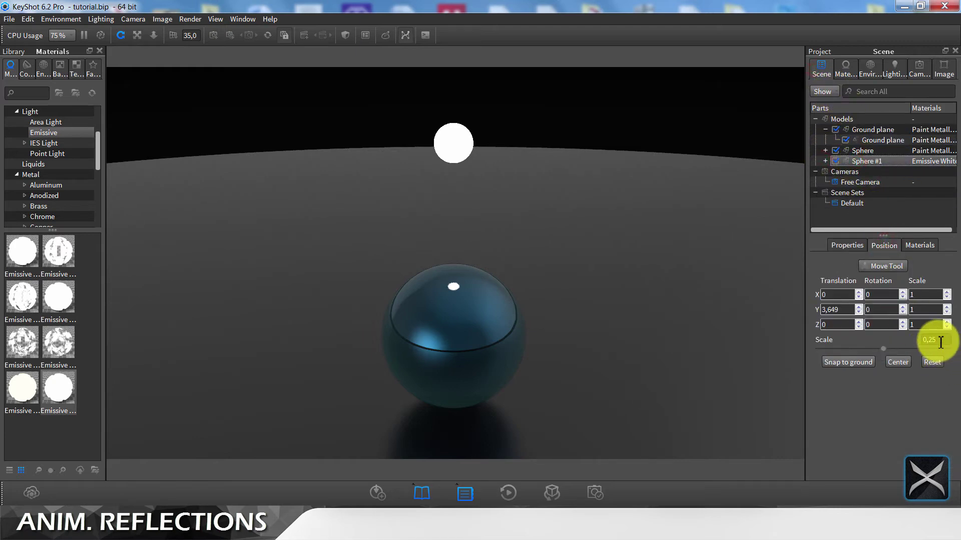
double_click(935, 340)
text(0,75)
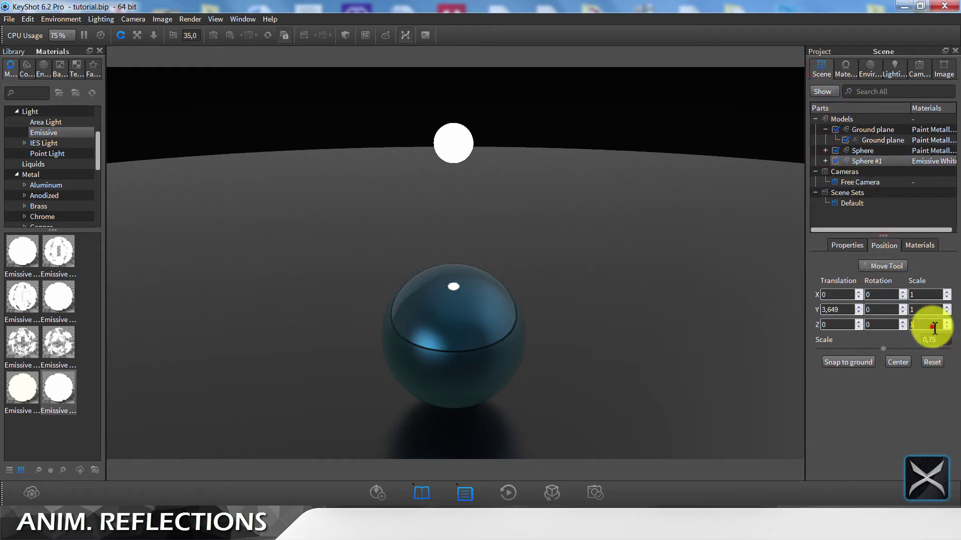
key(Return)
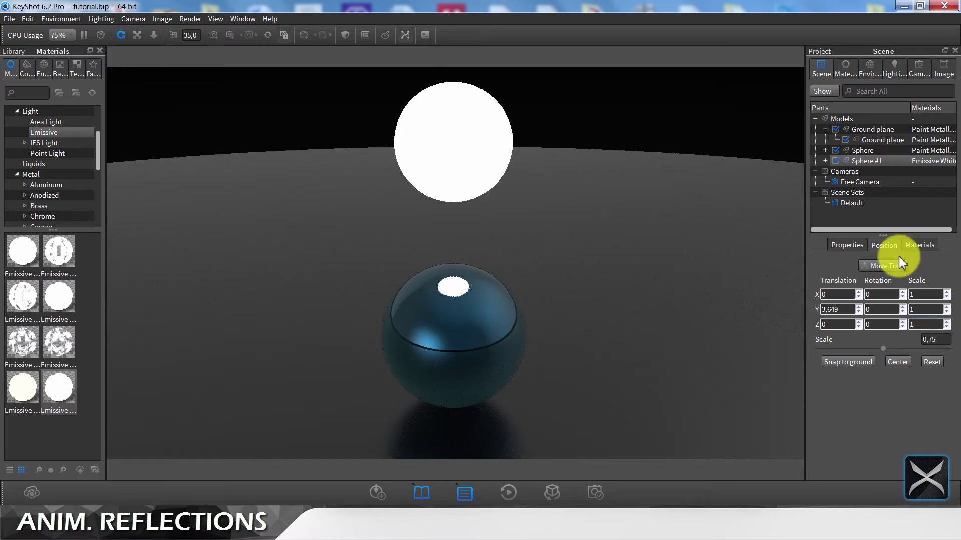
click(866, 218)
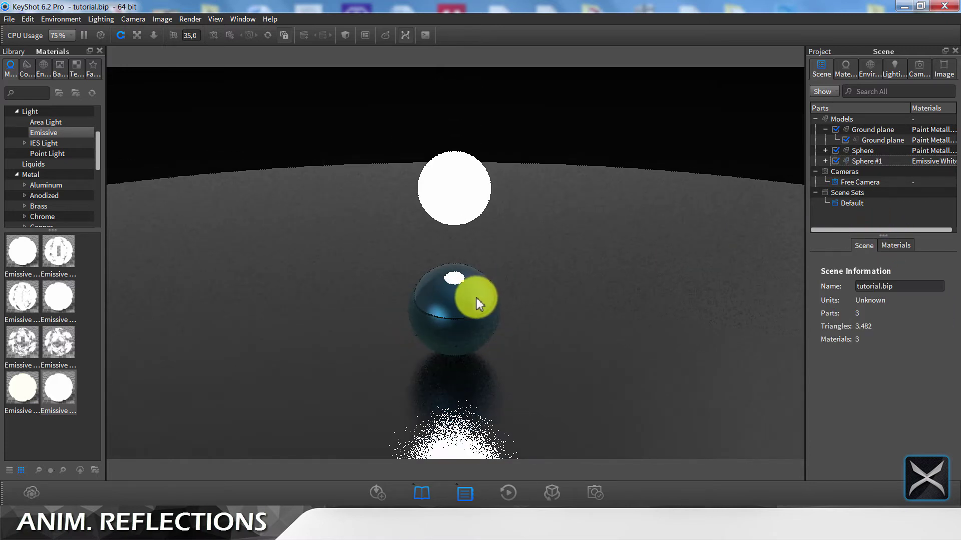
scroll(476, 297, up, 3)
middle_drag(476, 297, 476, 310)
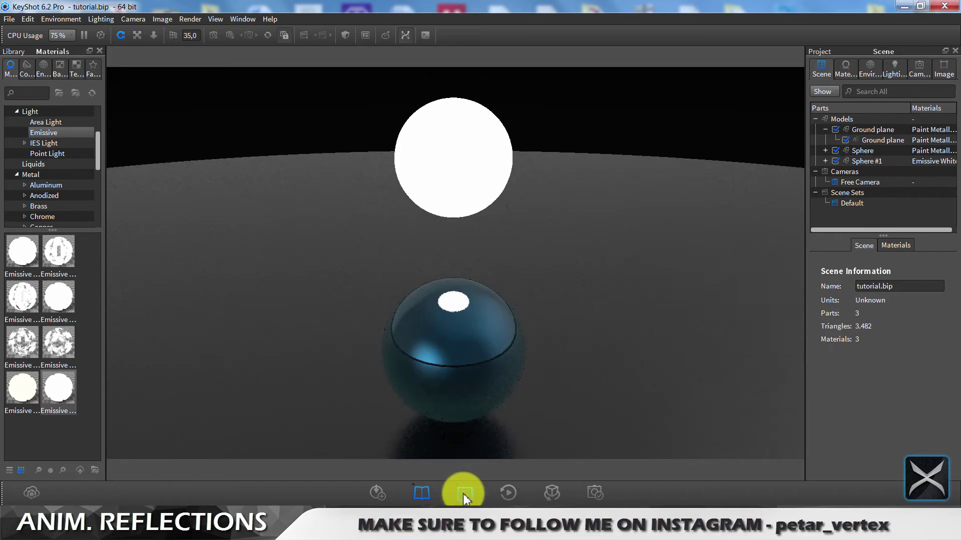
Use the Animation Wizard to create a Translation animation targeting Sphere #1
click(506, 495)
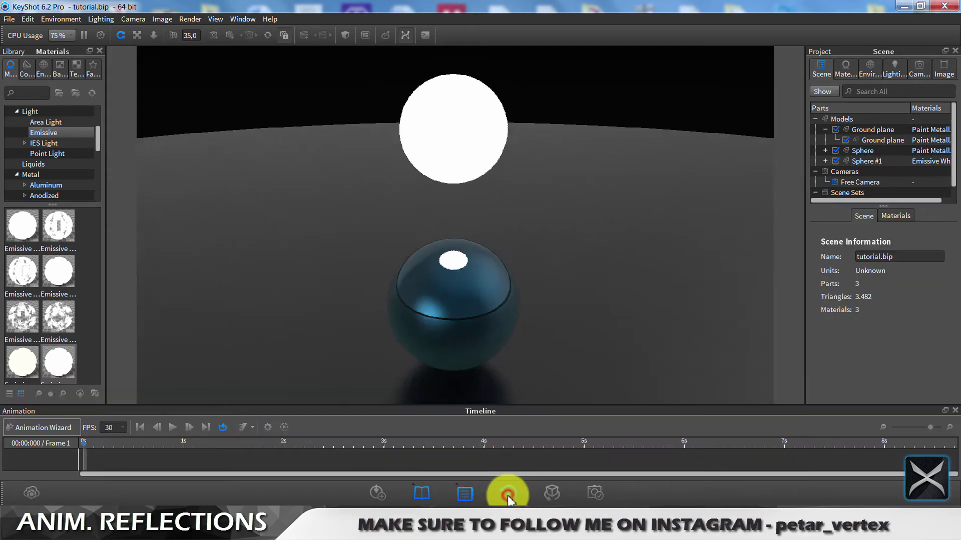
click(43, 428)
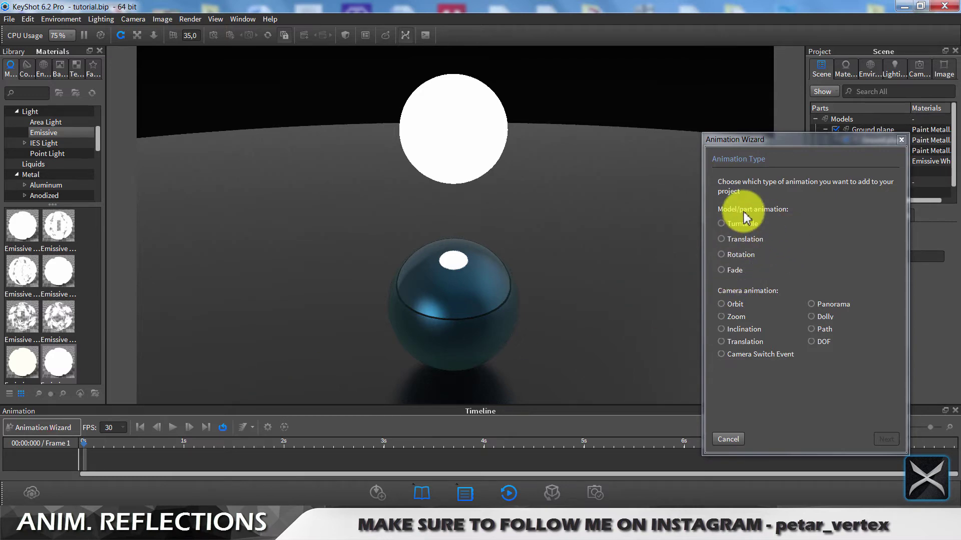
click(739, 255)
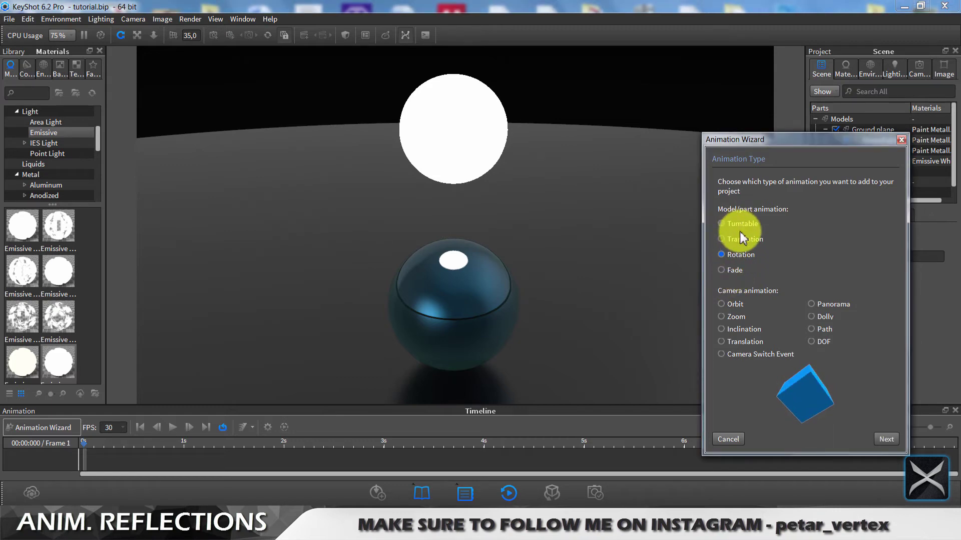
click(740, 239)
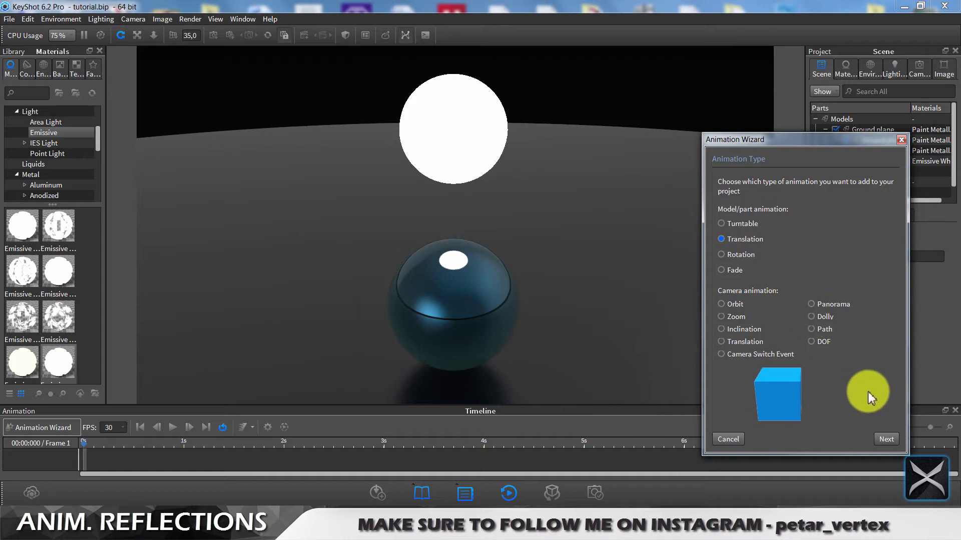
click(888, 439)
click(766, 238)
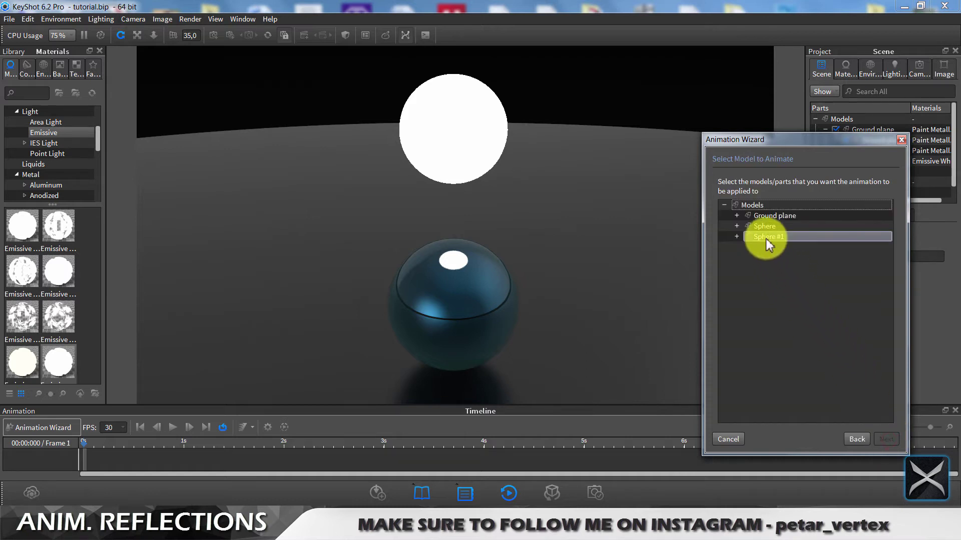
click(766, 238)
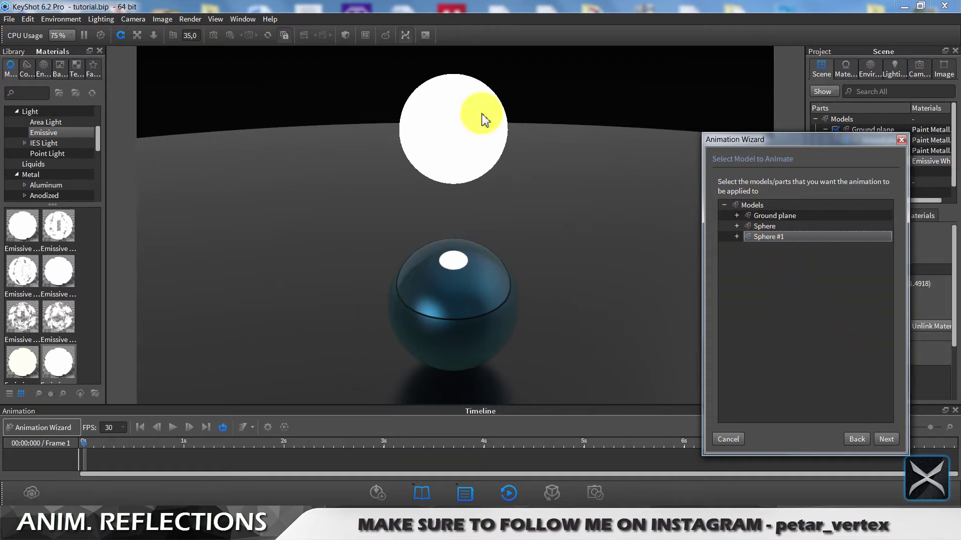
click(884, 438)
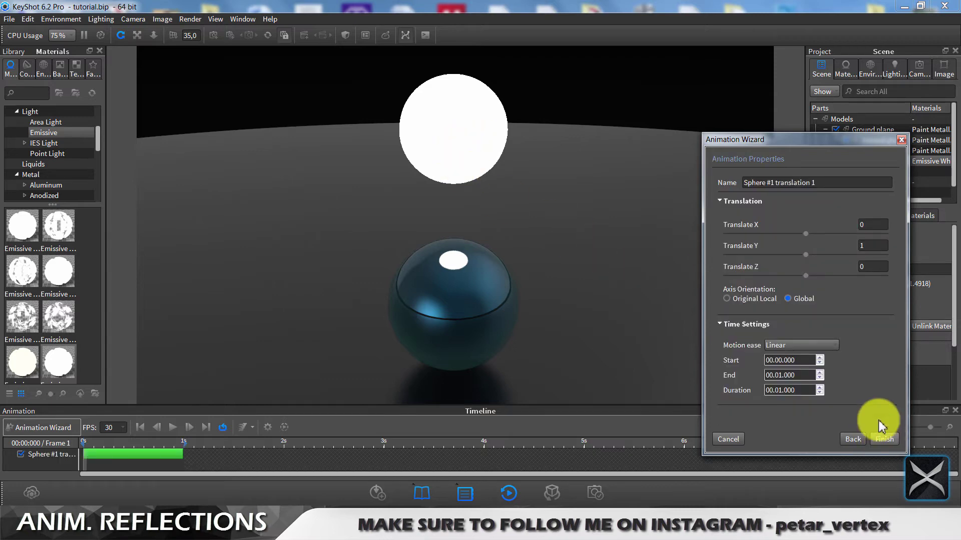
Finish the wizard and stretch the Sphere #1 translation clip to about two seconds
click(883, 440)
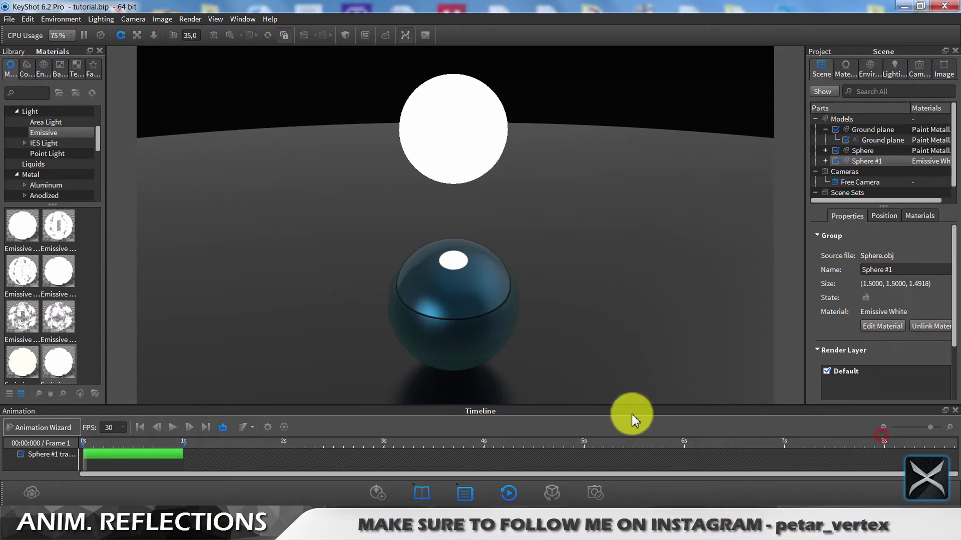
drag(641, 407, 631, 344)
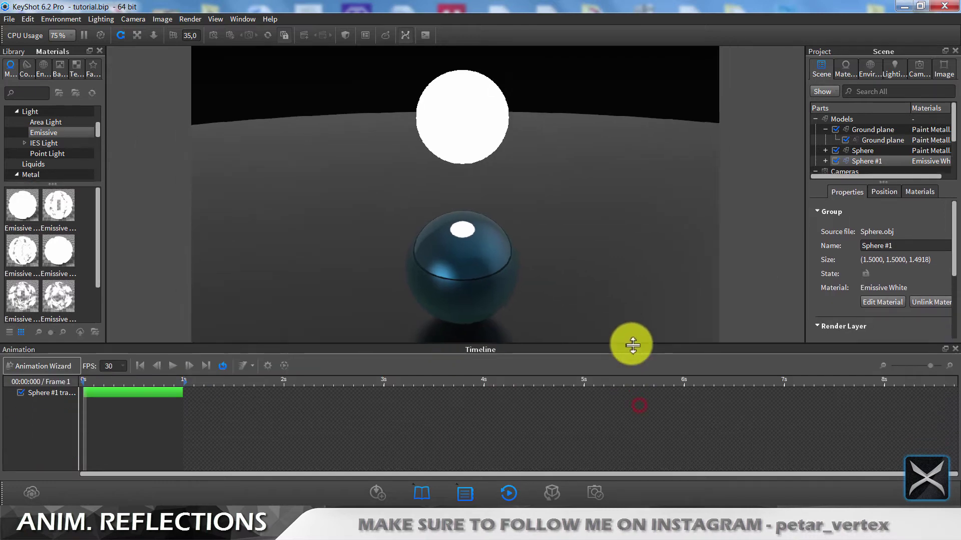
click(133, 394)
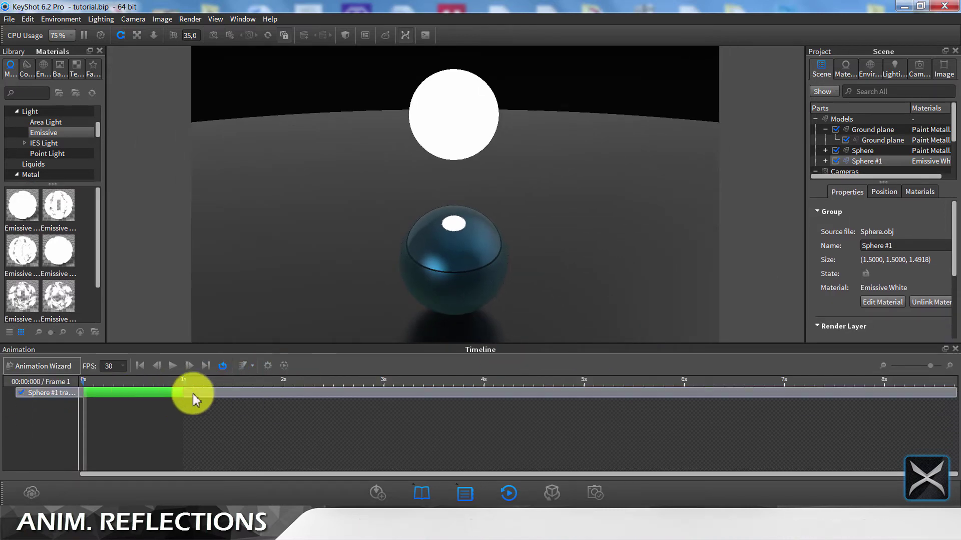
drag(183, 393, 284, 393)
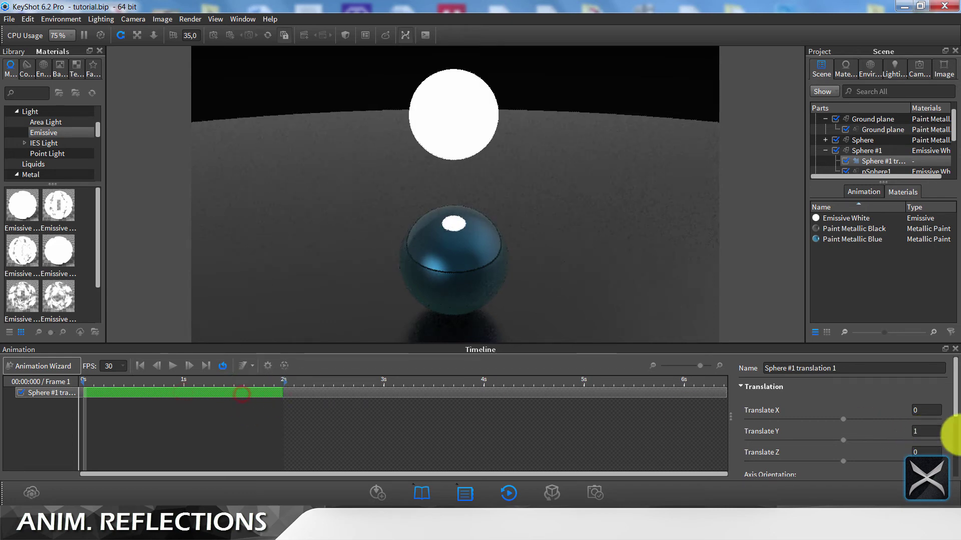
Set Translate Y to 0 and Translate X to 5, then scrub to preview and return to start
double_click(933, 433)
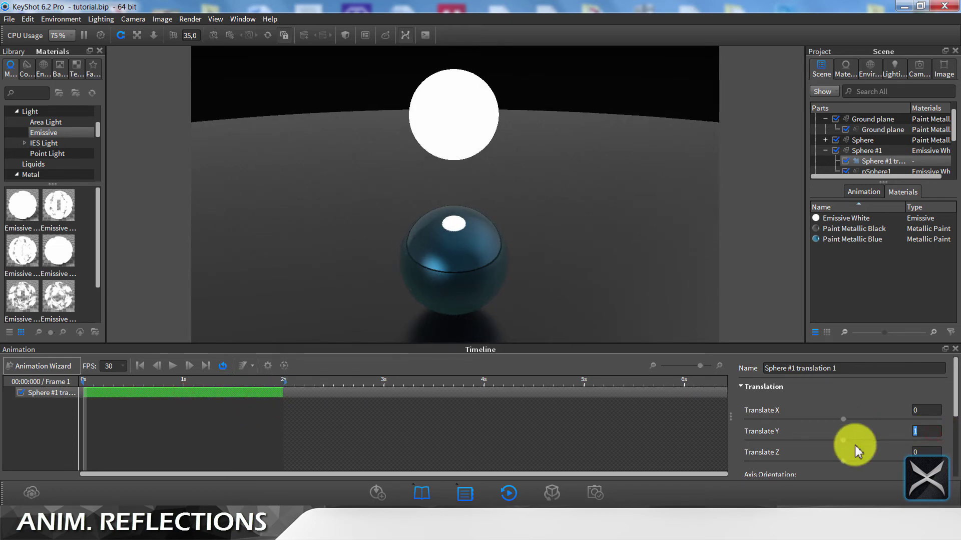
text(0)
click(925, 409)
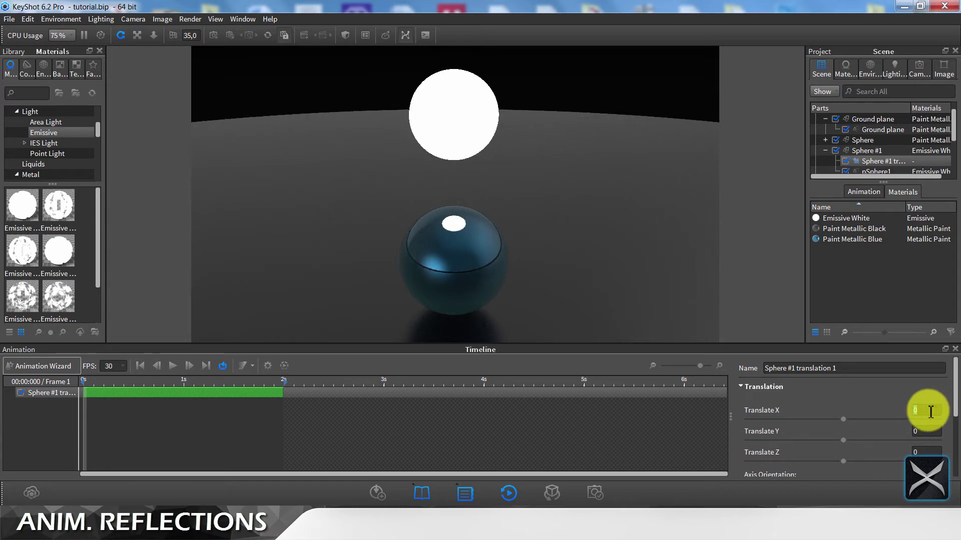
text(5)
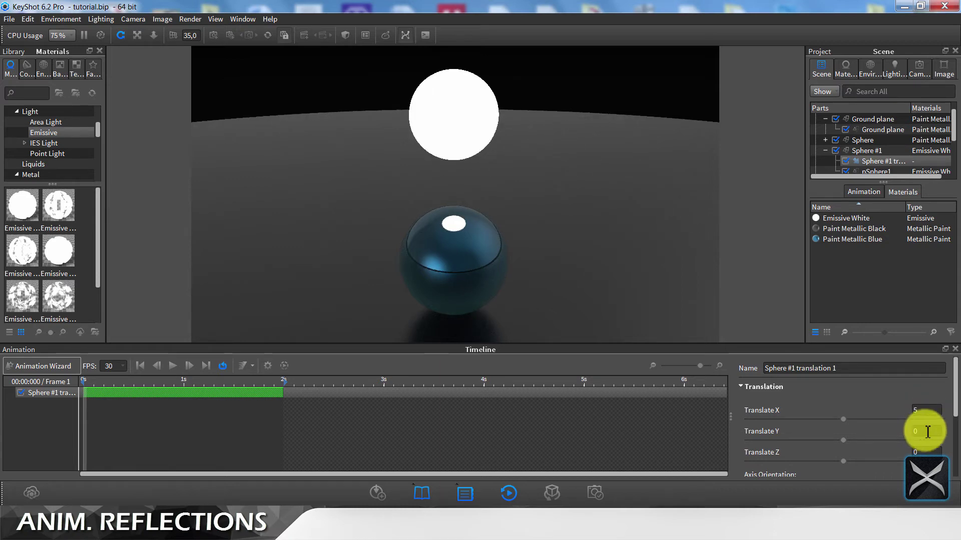
click(927, 431)
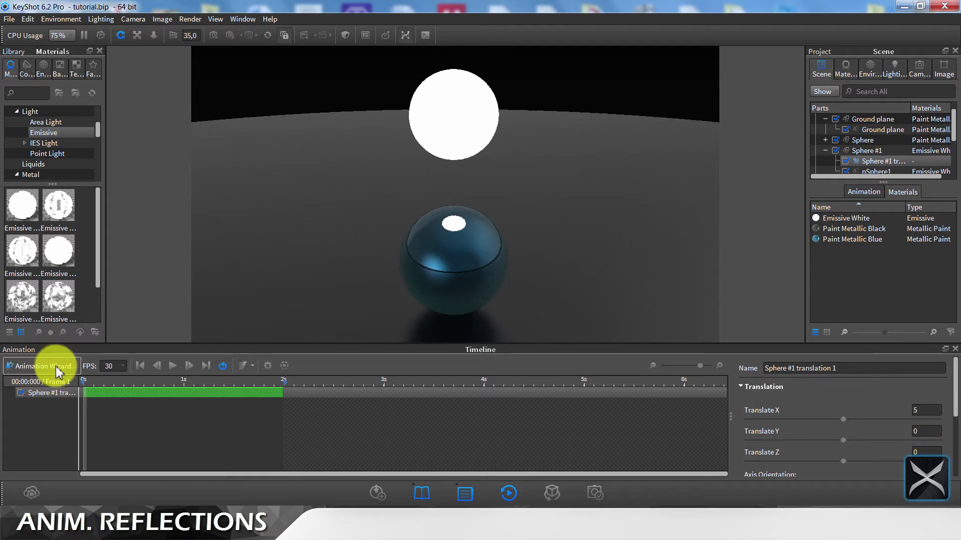
drag(95, 381, 282, 383)
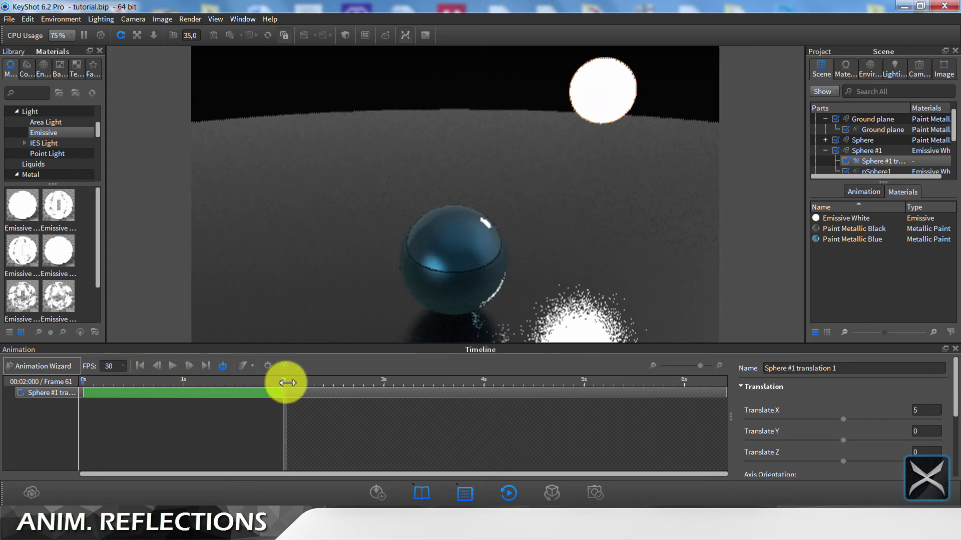
drag(287, 383, 77, 383)
Close the animation timeline and select the Sphere #1 light in the scene tree
click(652, 74)
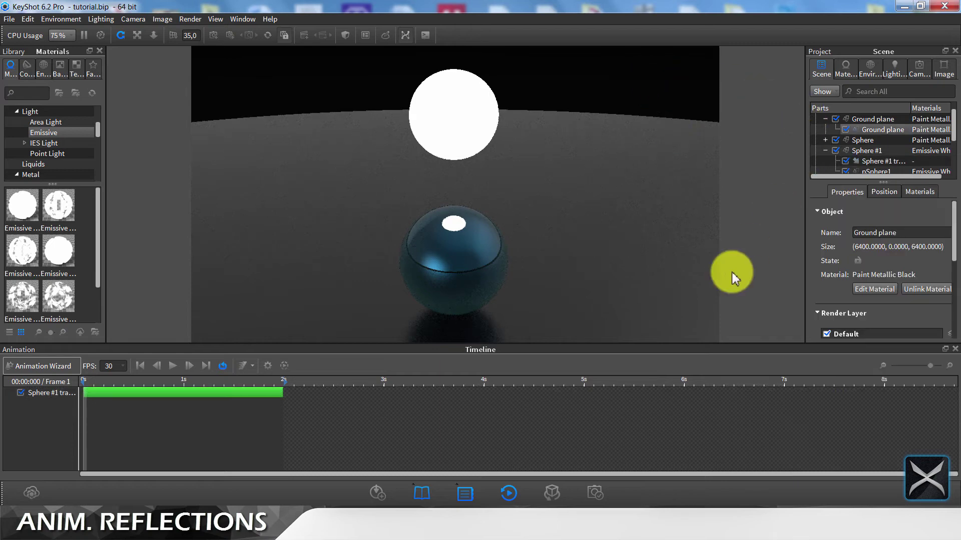
click(508, 494)
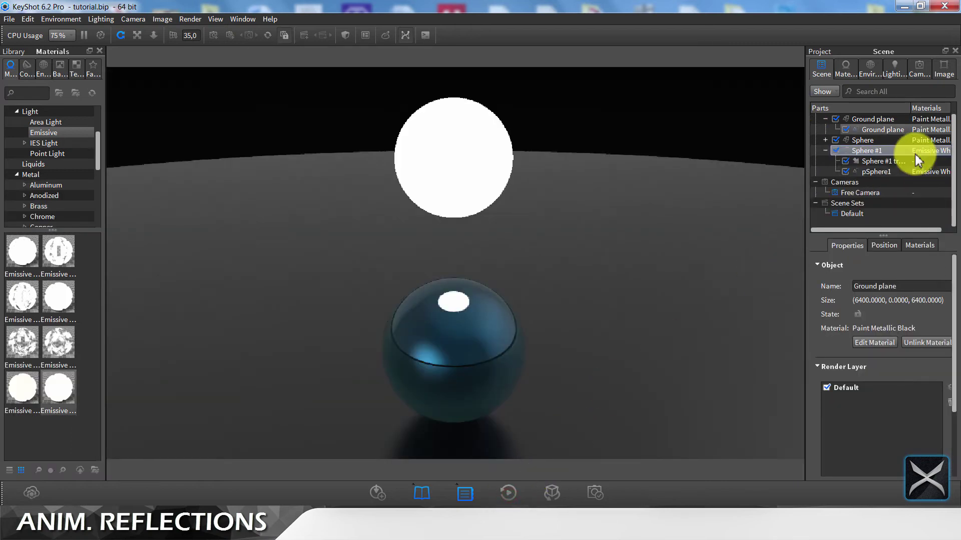
click(826, 150)
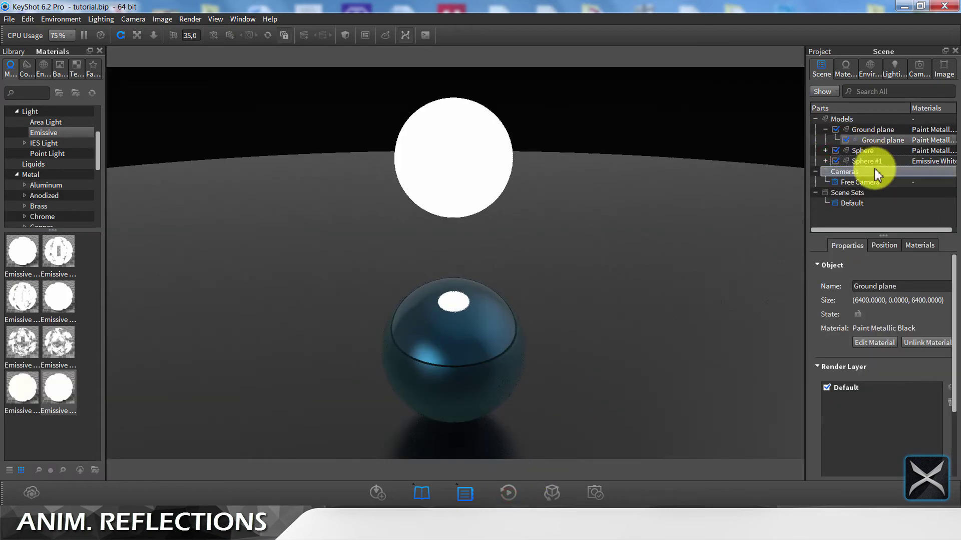
click(874, 162)
Move Sphere #1 along Z to -4,7858 with the Move Tool and confirm
click(884, 246)
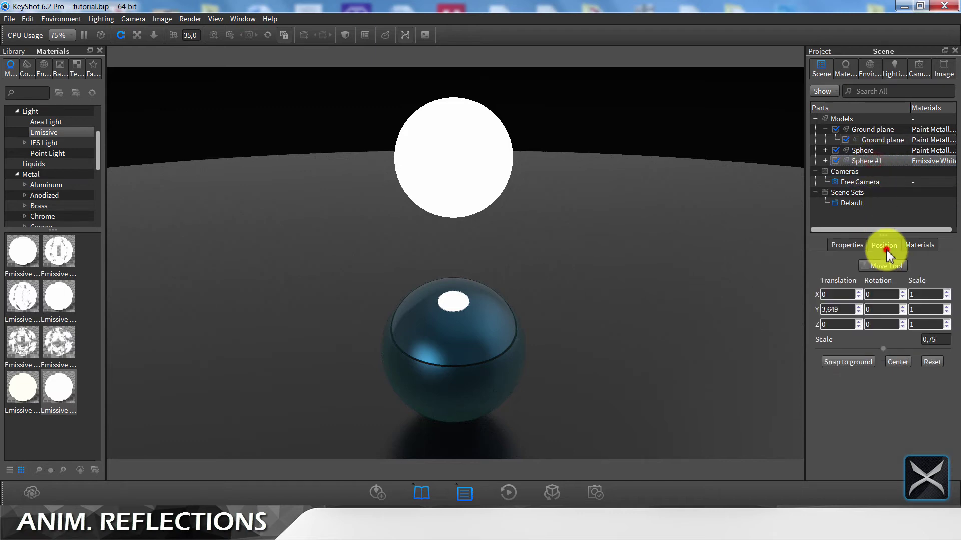
click(884, 265)
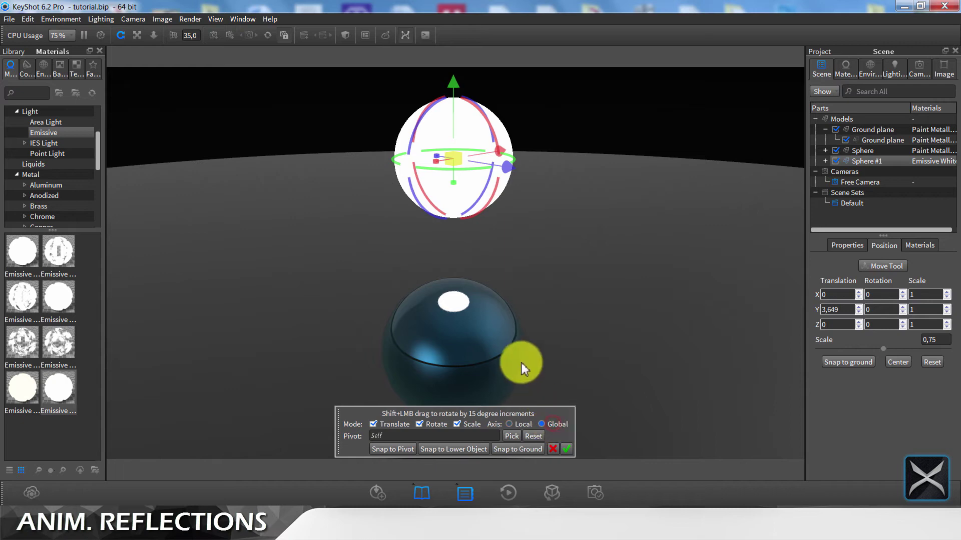
drag(544, 241, 551, 280)
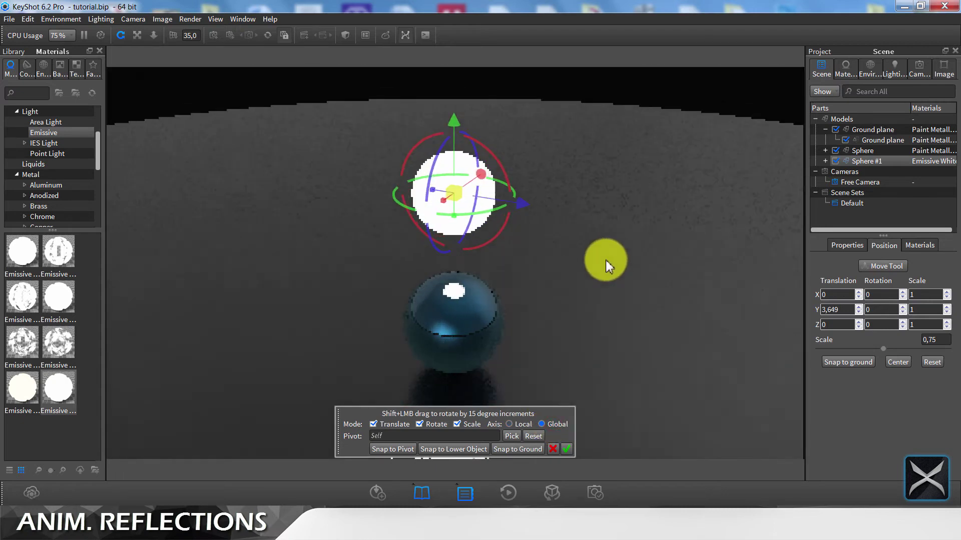
drag(522, 198, 208, 126)
click(566, 449)
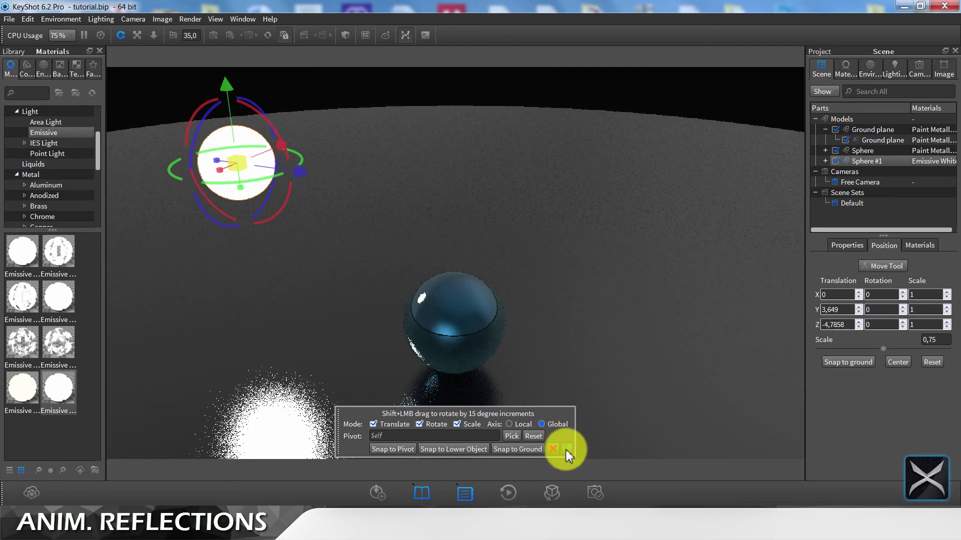
Select the Sphere #1 translation clip and edit its Translate Z value
click(509, 494)
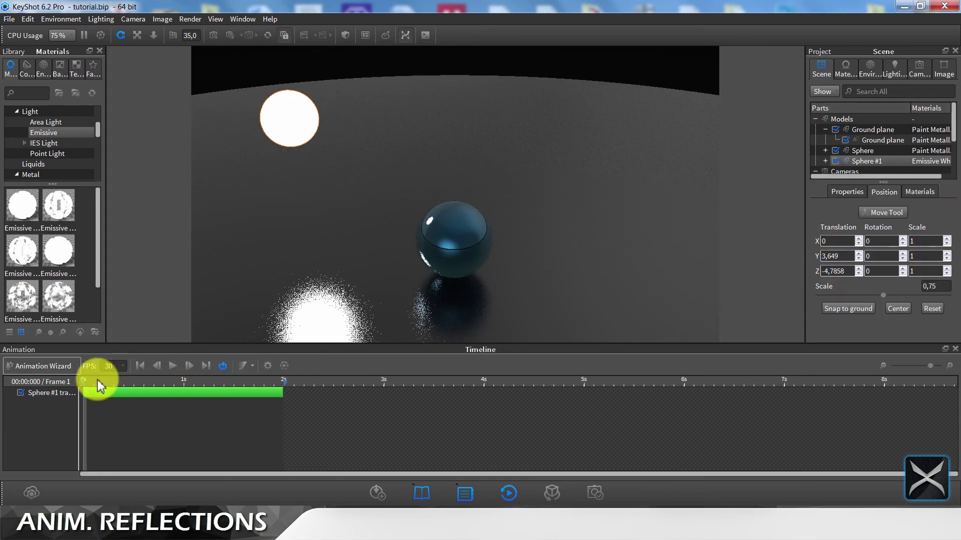
mouse_move(99, 385)
mouse_down()
mouse_move(204, 380)
mouse_move(82, 379)
mouse_up()
click(130, 391)
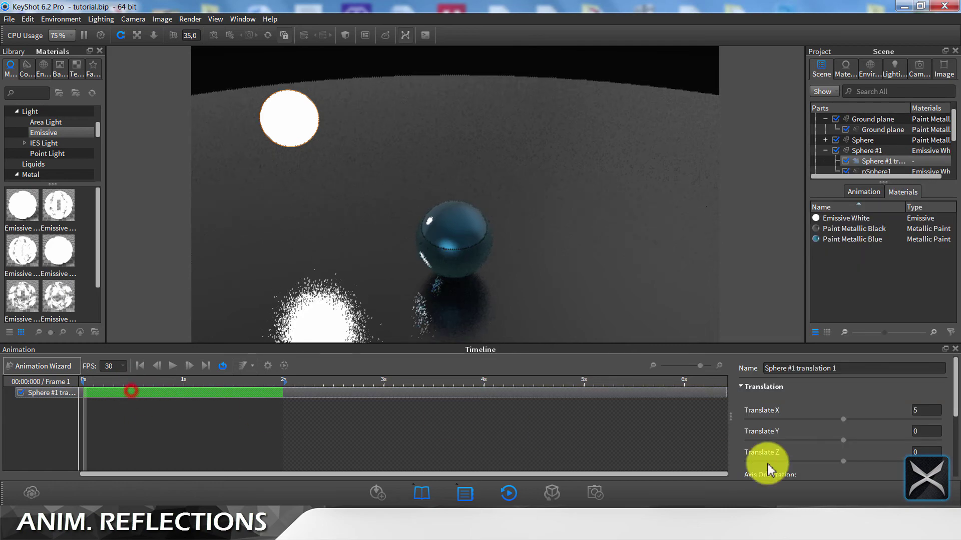
double_click(923, 453)
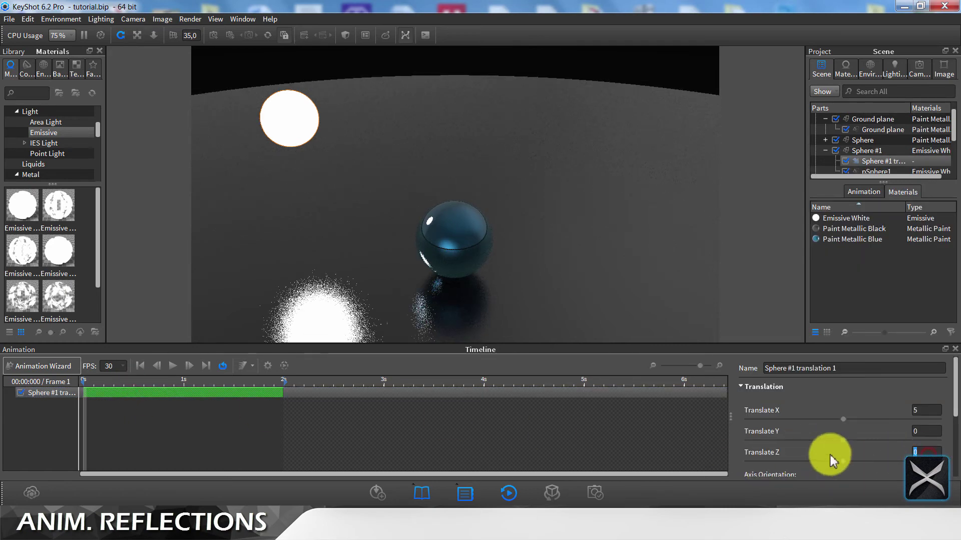
text(5)
text(0)
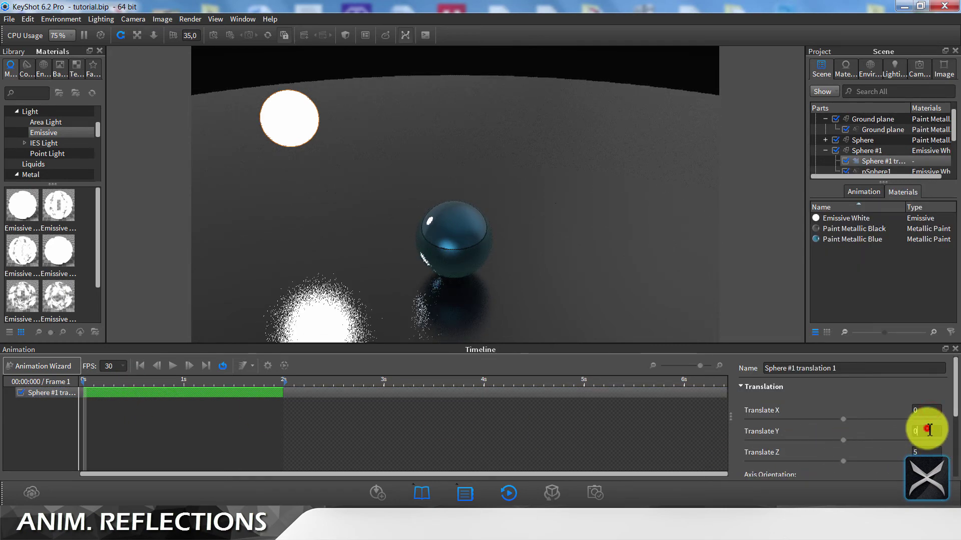
click(925, 452)
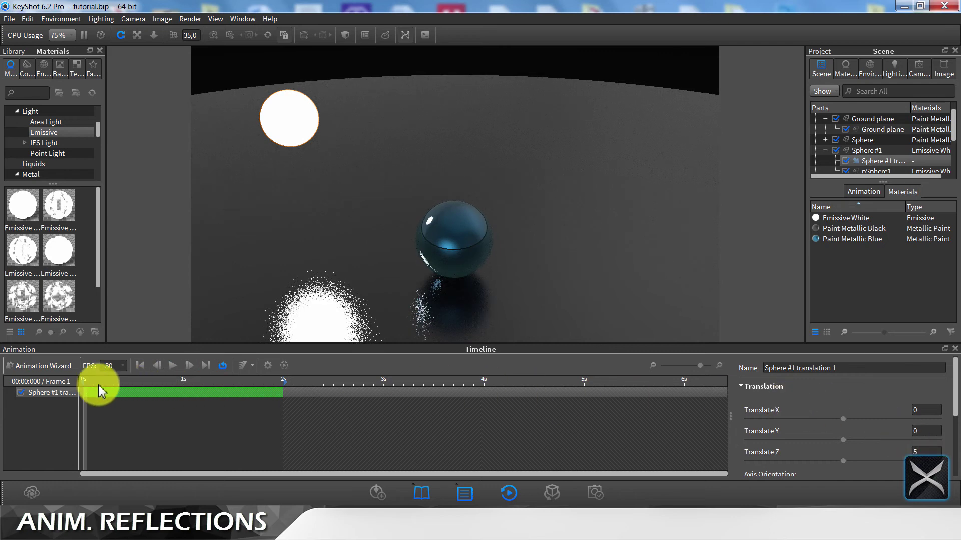
Commit Translate Z at 10 and scrub the timeline to preview the light moving along Z
drag(86, 382, 311, 382)
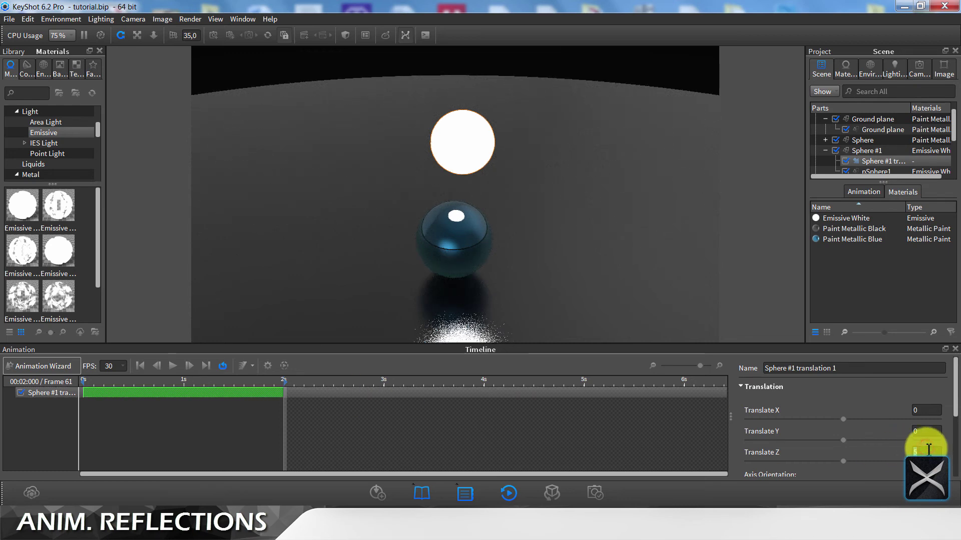
click(932, 431)
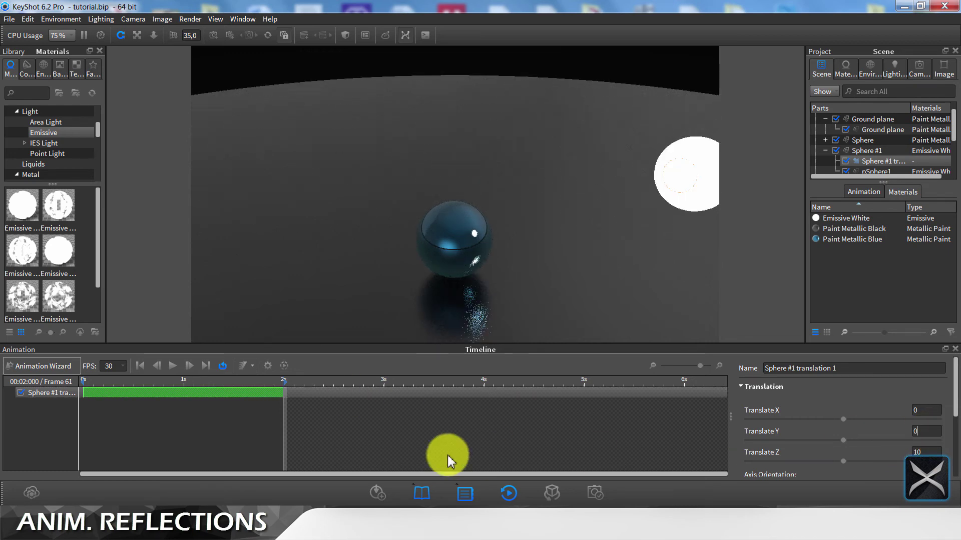
drag(284, 388, 81, 382)
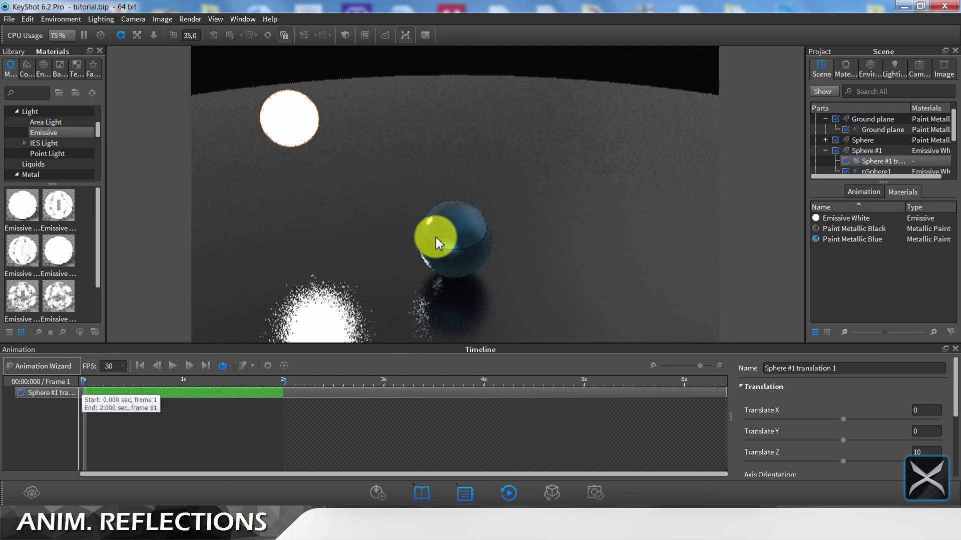
scroll(455, 226, up, 5)
drag(433, 261, 426, 230)
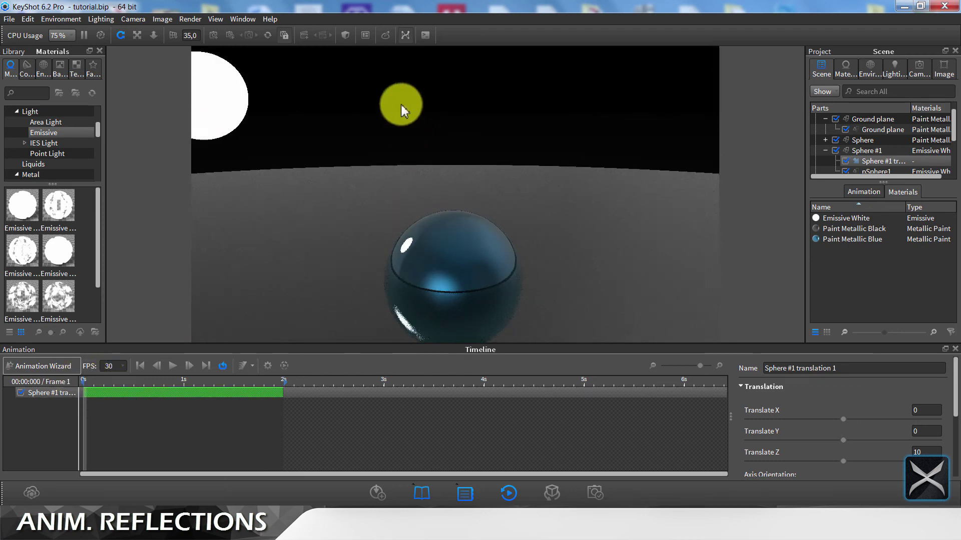
click(510, 494)
In the Emissive White material, uncheck Visible to Camera so the light shows only in reflections
double_click(159, 150)
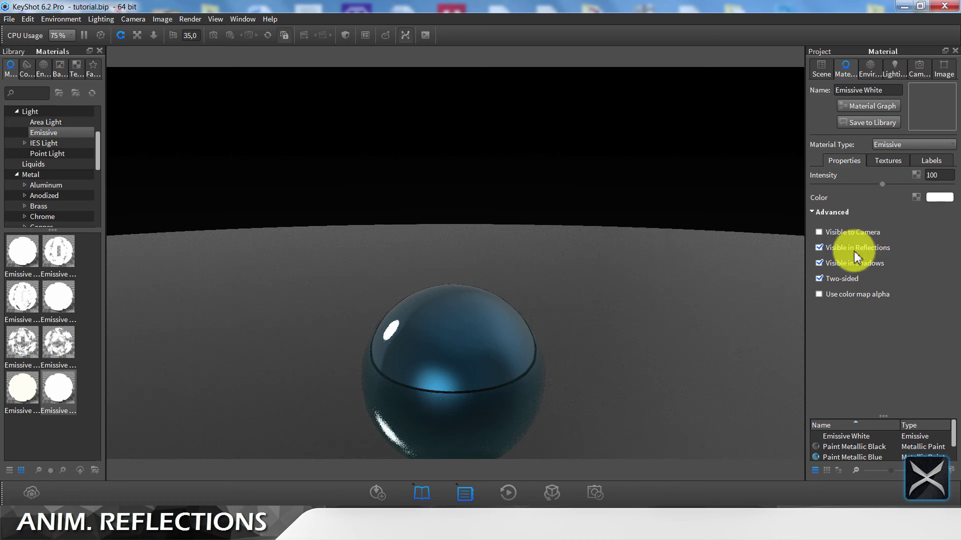
click(854, 249)
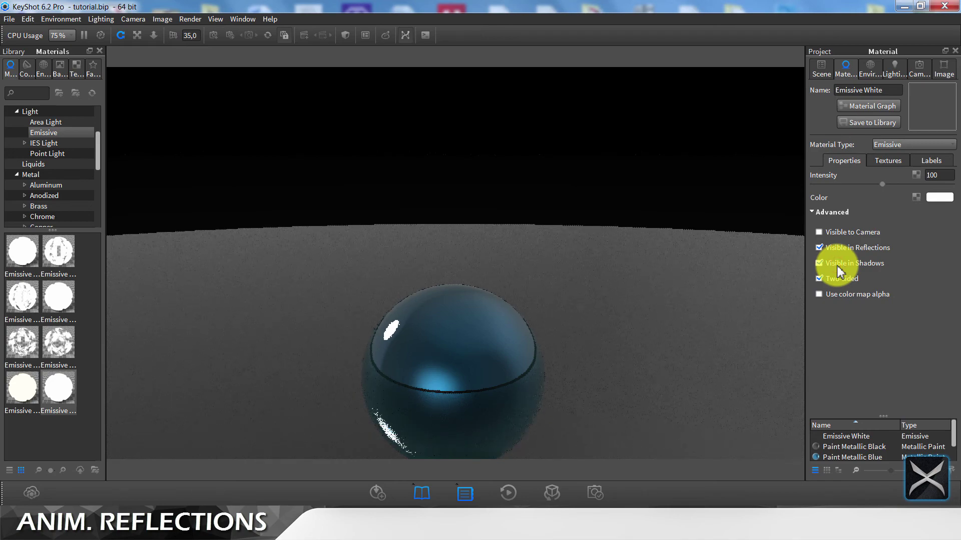
Play the animation, open the Paint Metallic Blue material, then replay and pause to watch the highlight
click(507, 494)
click(173, 366)
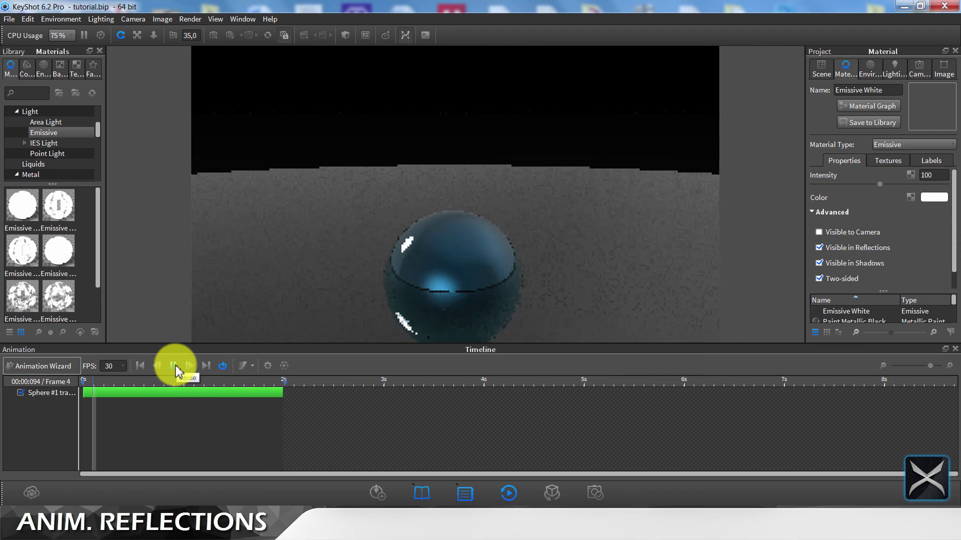
double_click(466, 248)
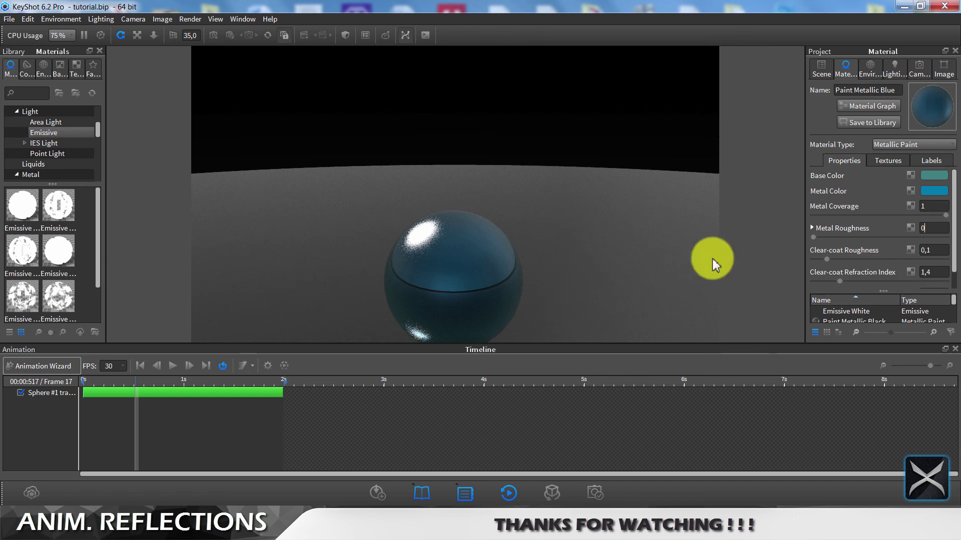
click(173, 366)
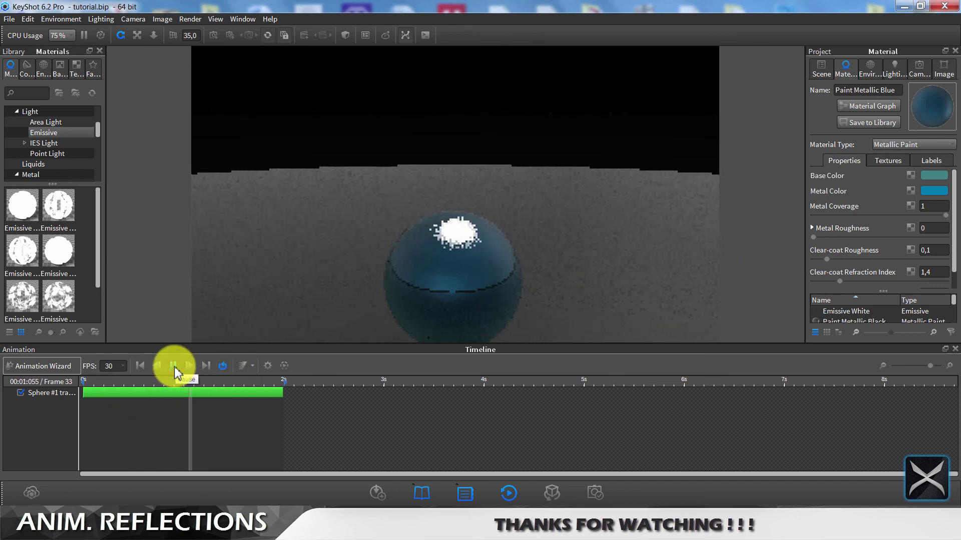
click(174, 366)
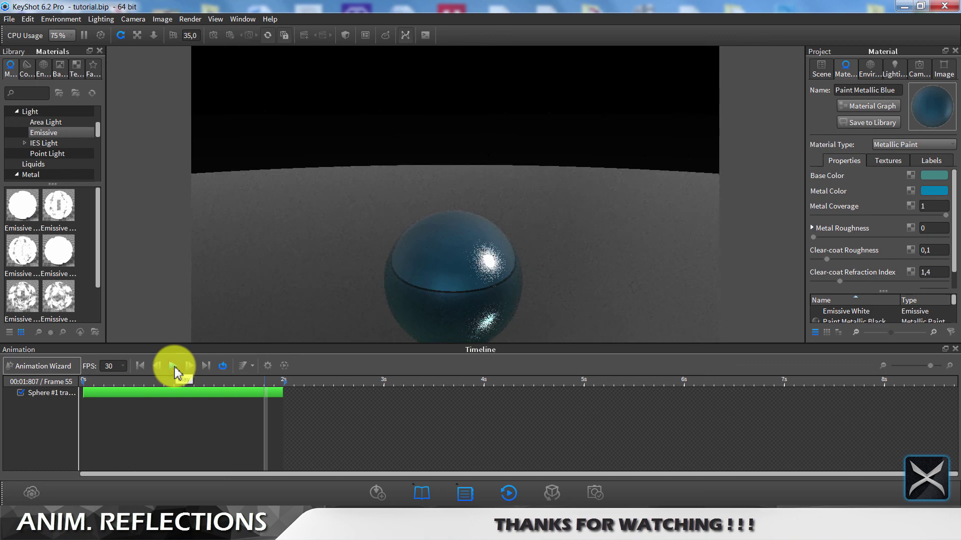